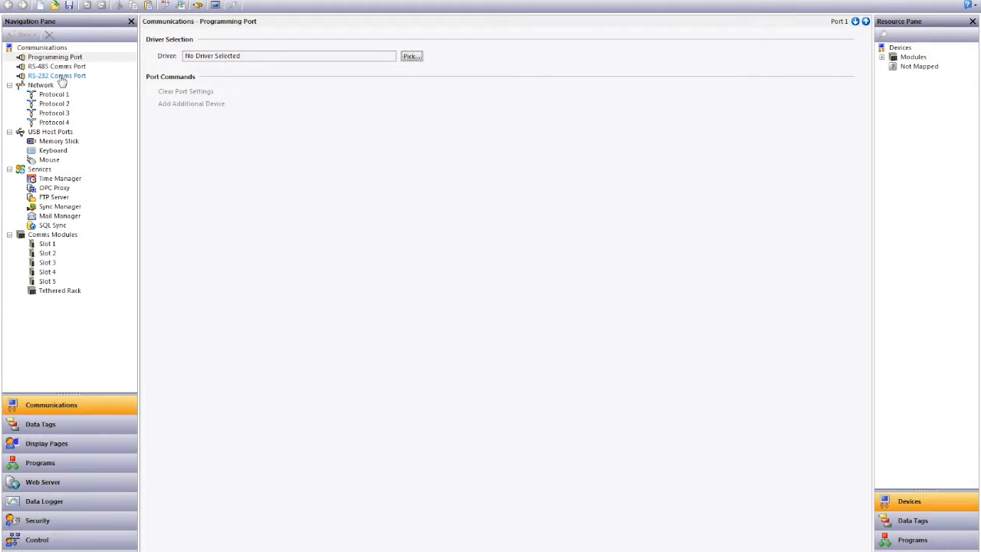
# Assign the Panasonic - Matsushita FP Series - FP MEWTOCOL-COM driver to the RS-232 comms port.
pyautogui.click(60, 76)
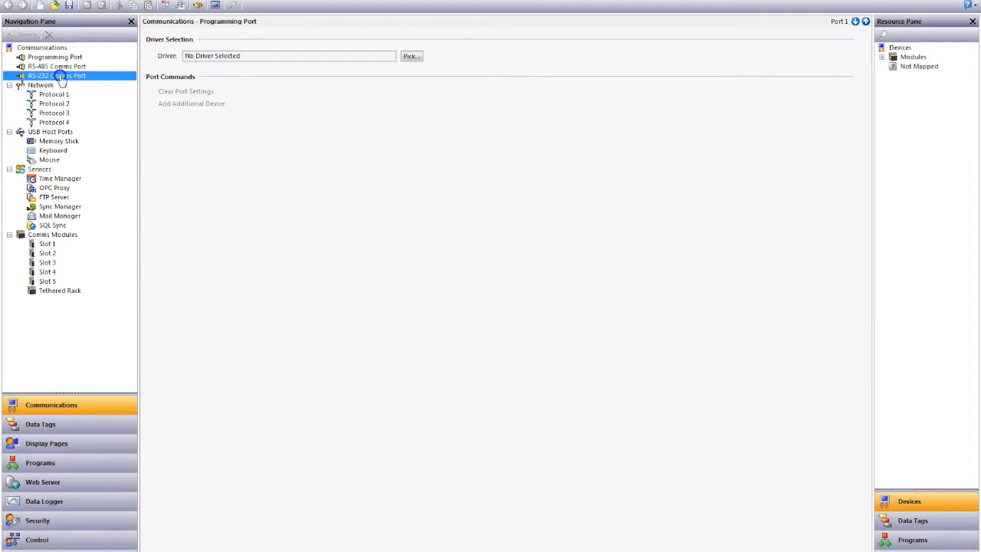
pyautogui.click(411, 56)
pyautogui.press('p')
pyautogui.scroll(-1, 412, 281)
pyautogui.click(375, 273)
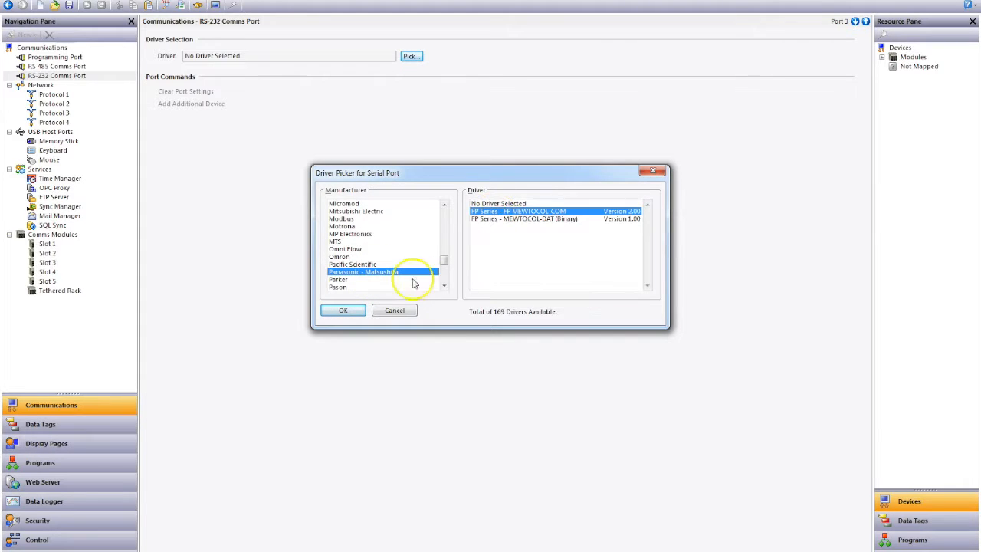
pyautogui.click(342, 311)
# Assign the Modbus TCP/IP Master driver to network Protocol 1.
pyautogui.click(53, 104)
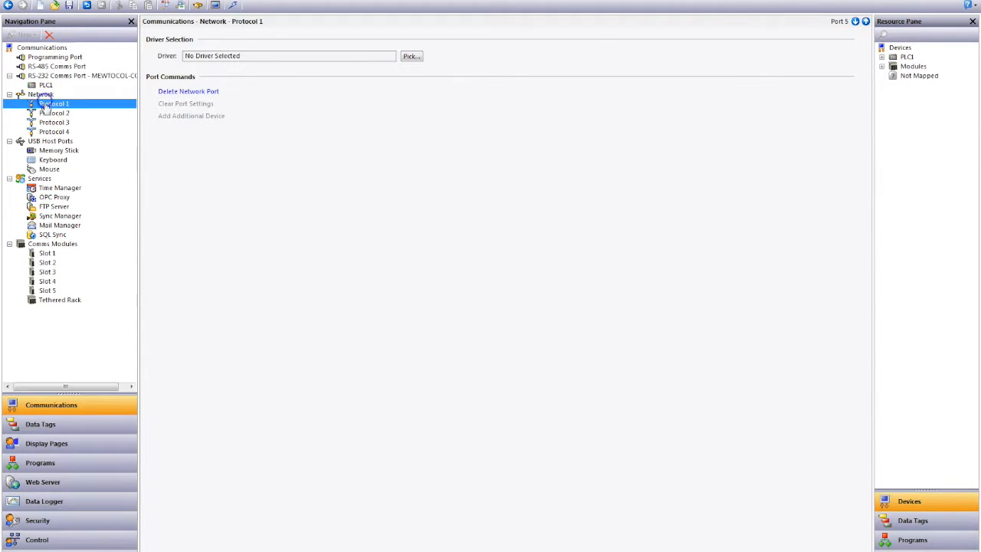
pyautogui.click(411, 56)
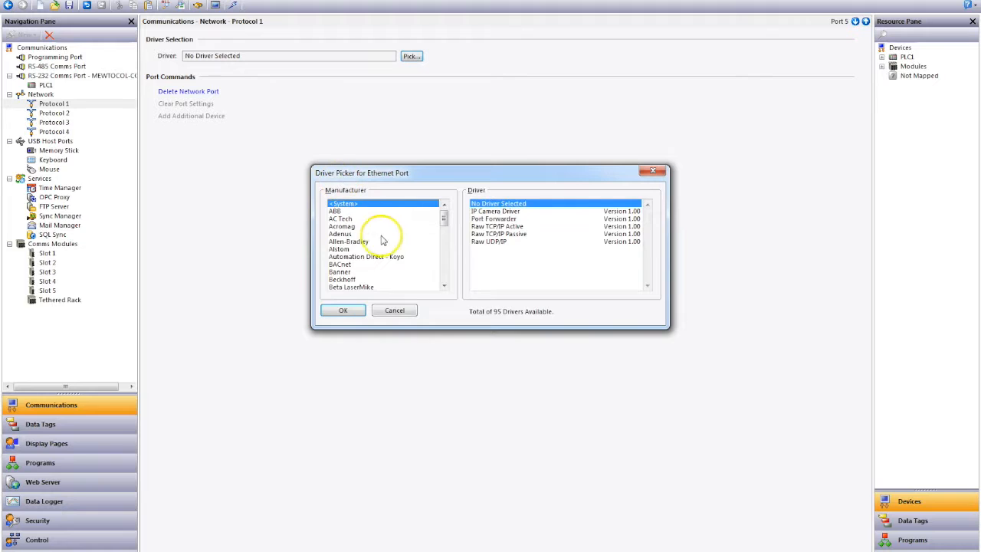
pyautogui.press('m')
pyautogui.scroll(-1, 391, 246)
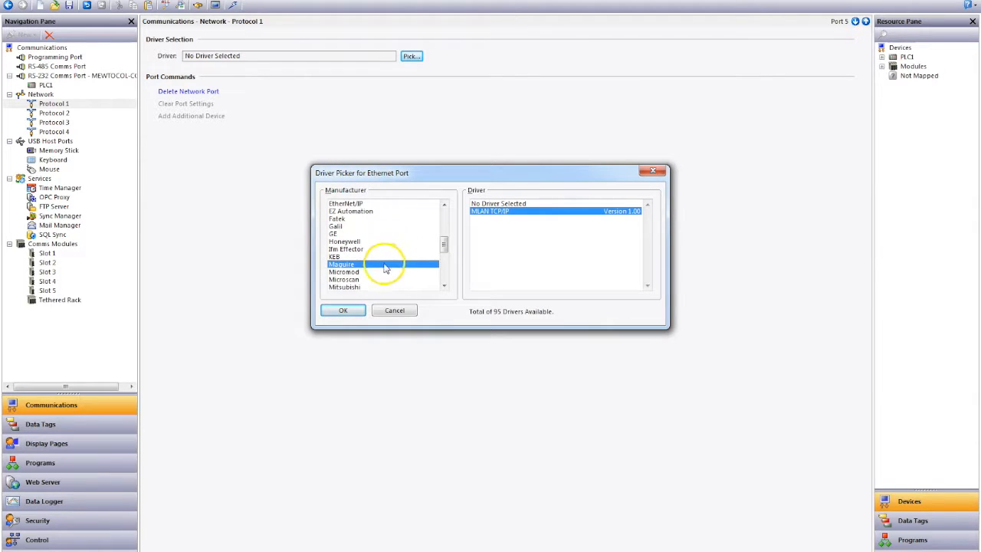
pyautogui.scroll(-1, 383, 263)
pyautogui.click(361, 272)
pyautogui.click(487, 227)
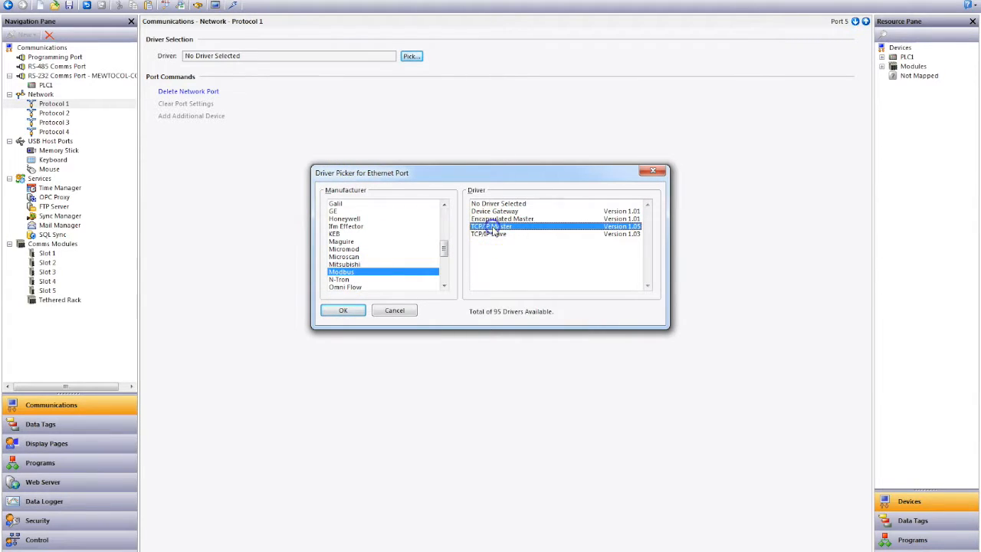
pyautogui.click(343, 310)
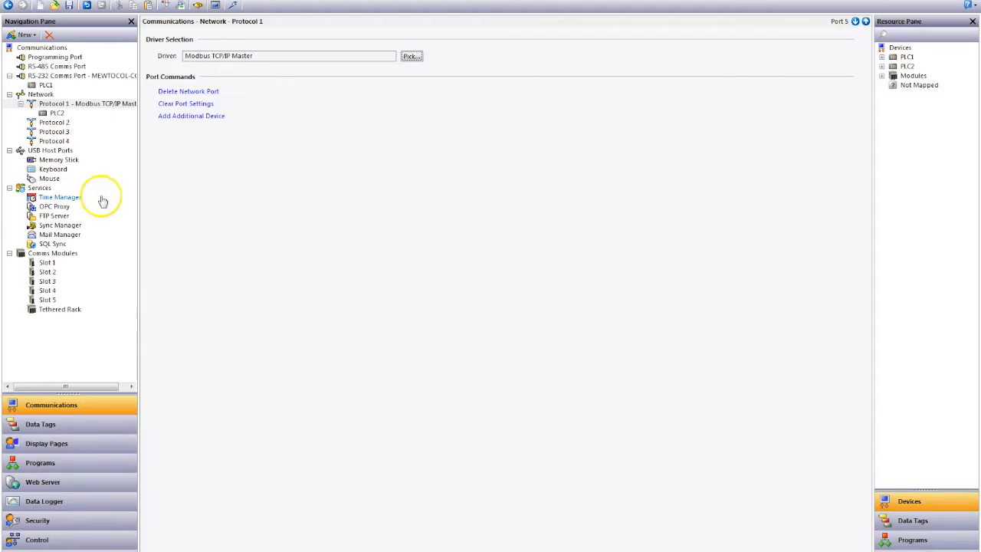
# Rename the RS-232 port's device to PANASONIC and the Protocol 1 device to POWERMETER.
pyautogui.click(45, 85)
pyautogui.click(45, 85)
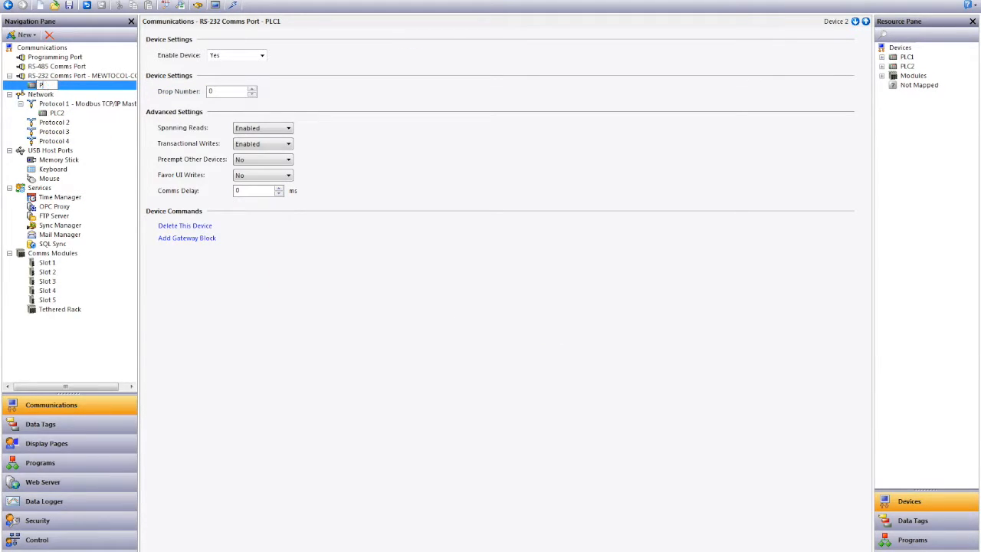
pyautogui.press('Return')
pyautogui.click(54, 113)
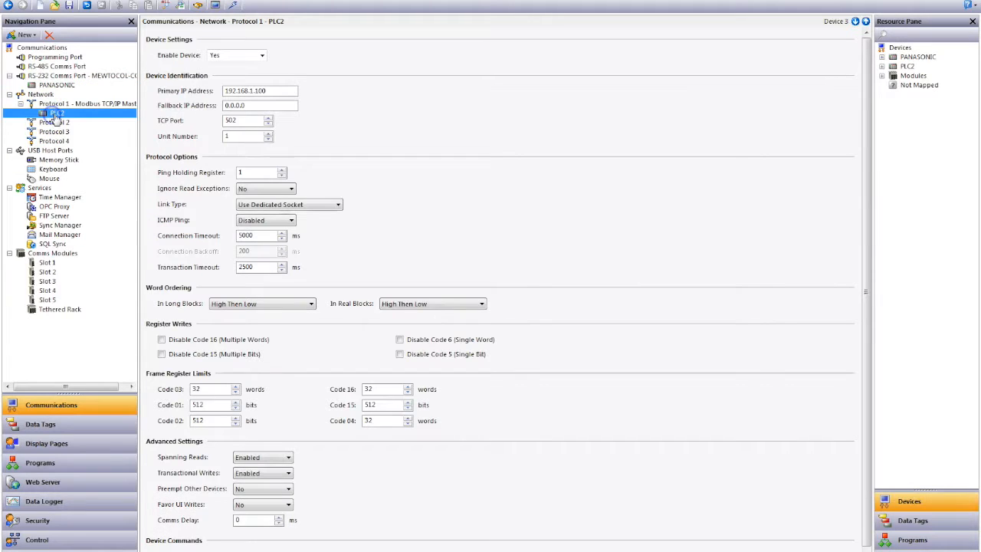
pyautogui.click(54, 113)
pyautogui.press('Return')
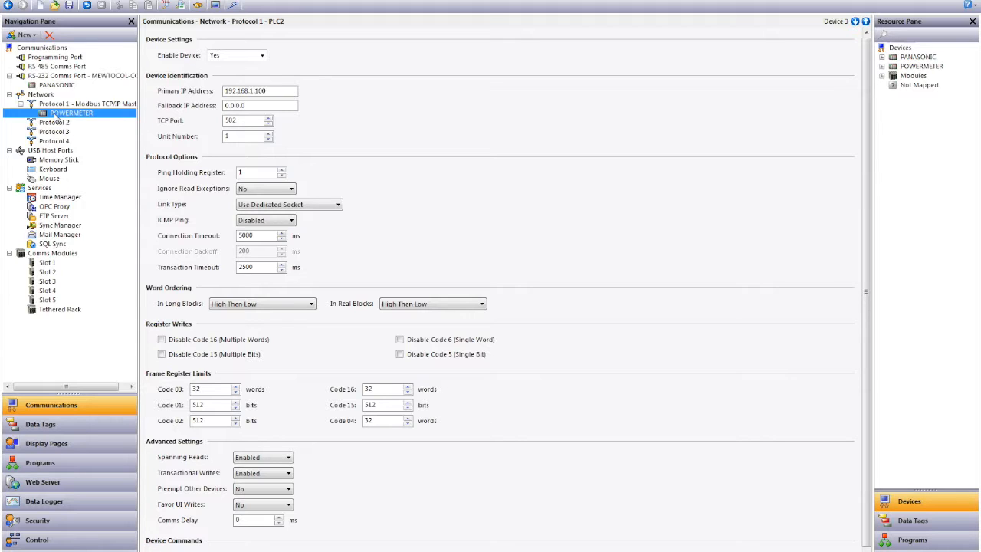
# Check the POWERMETER device settings and the PANASONIC device's drop number.
pyautogui.click(73, 112)
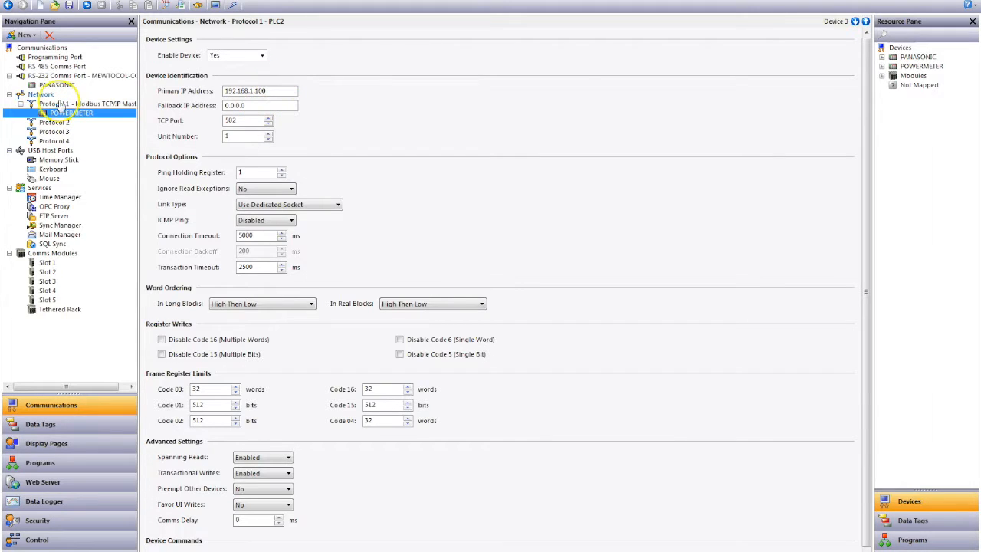
pyautogui.click(57, 84)
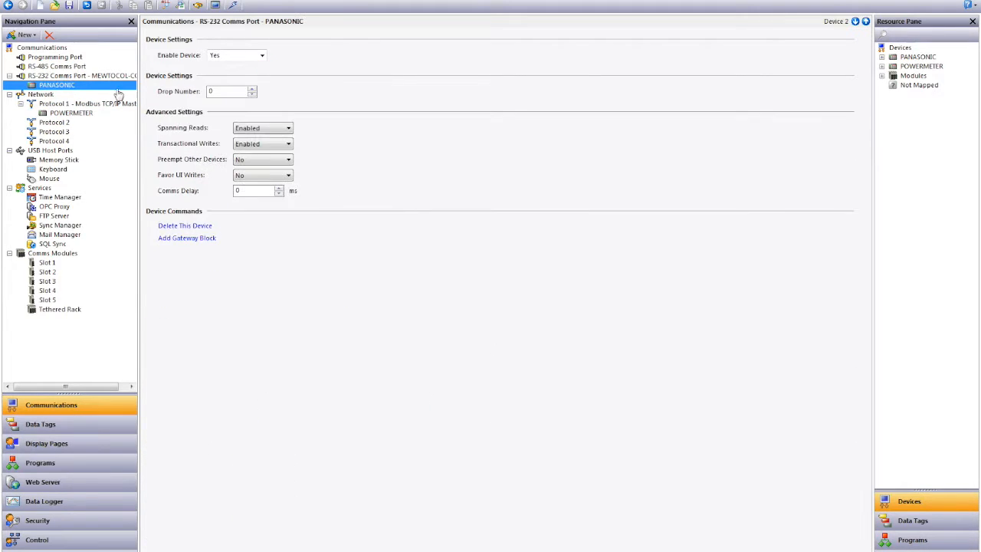
pyautogui.click(242, 91)
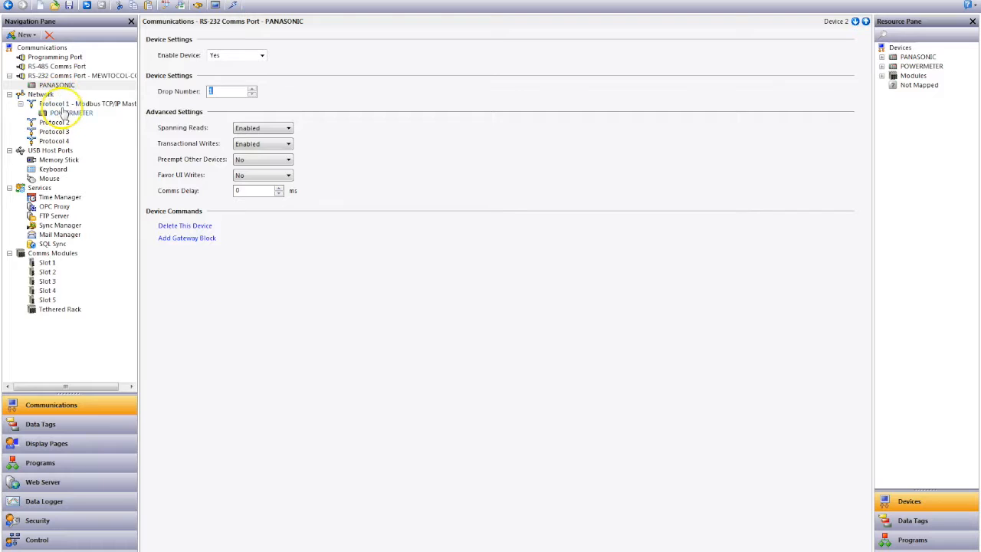
# Try adding three additional devices to the RS-232 comms port, and undo the additions.
pyautogui.click(69, 77)
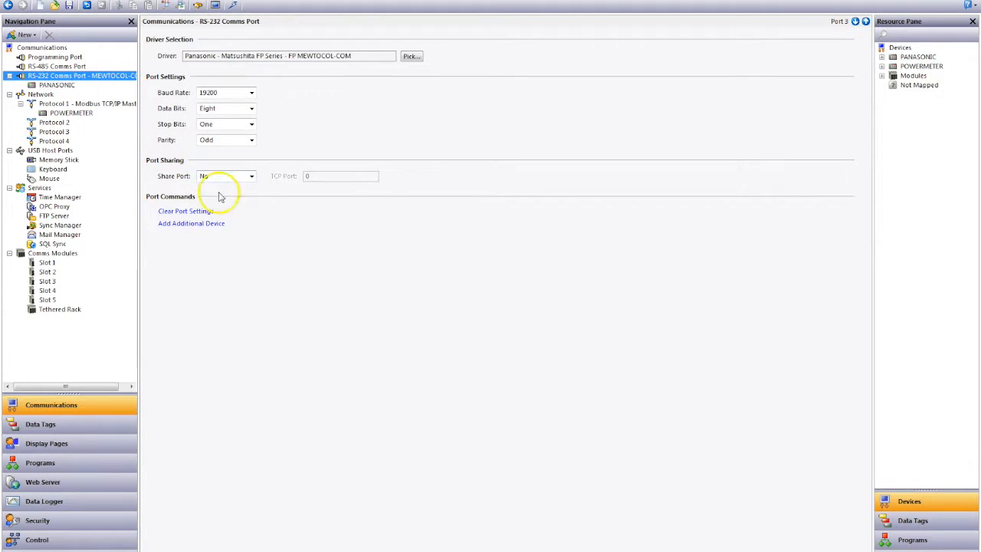
pyautogui.click(184, 224)
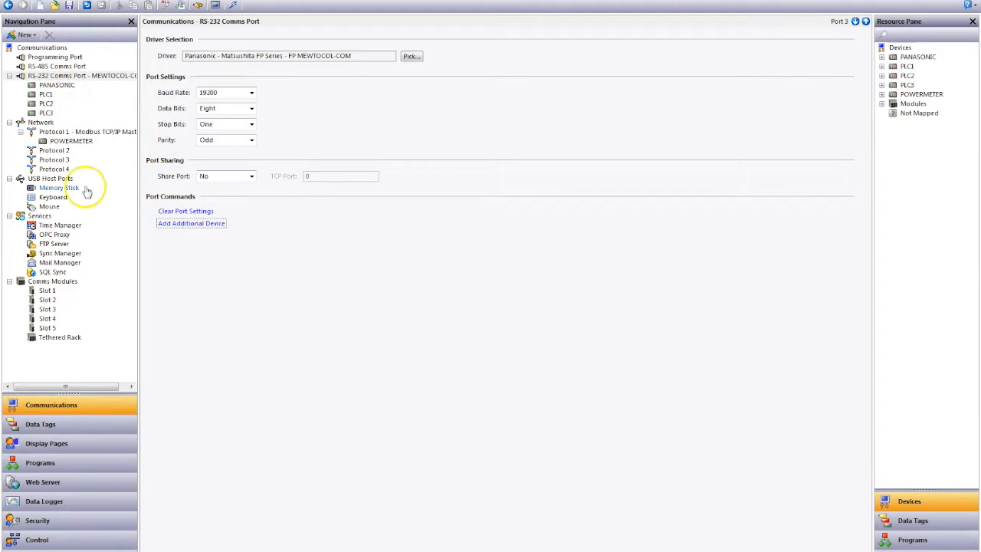
pyautogui.hotkey('ctrl', 'z')
pyautogui.hotkey('ctrl', 'z')
pyautogui.hotkey('ctrl', 'z')
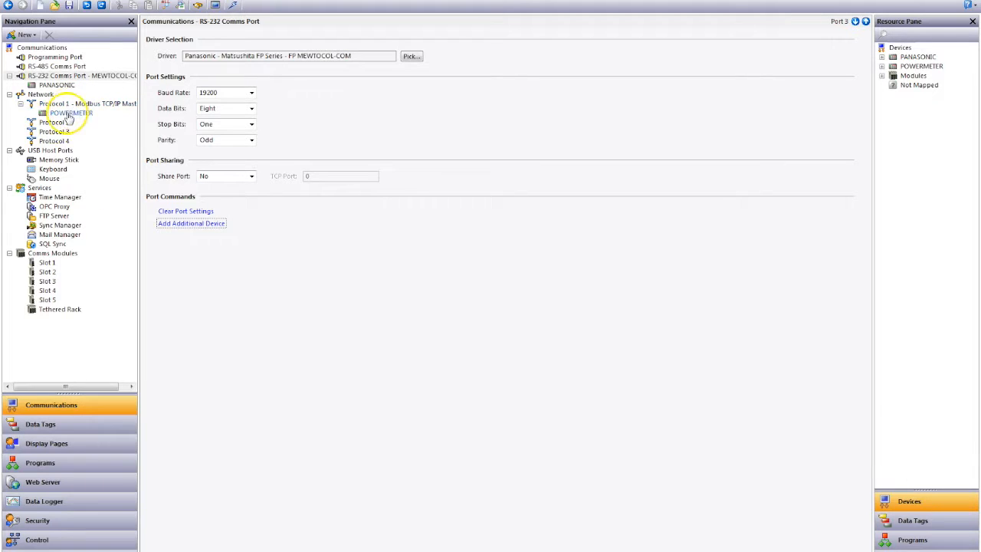
# Set the Ethernet 1 port mode to Manual Configuration and check its IP address, network mask and gateway fields.
pyautogui.click(71, 113)
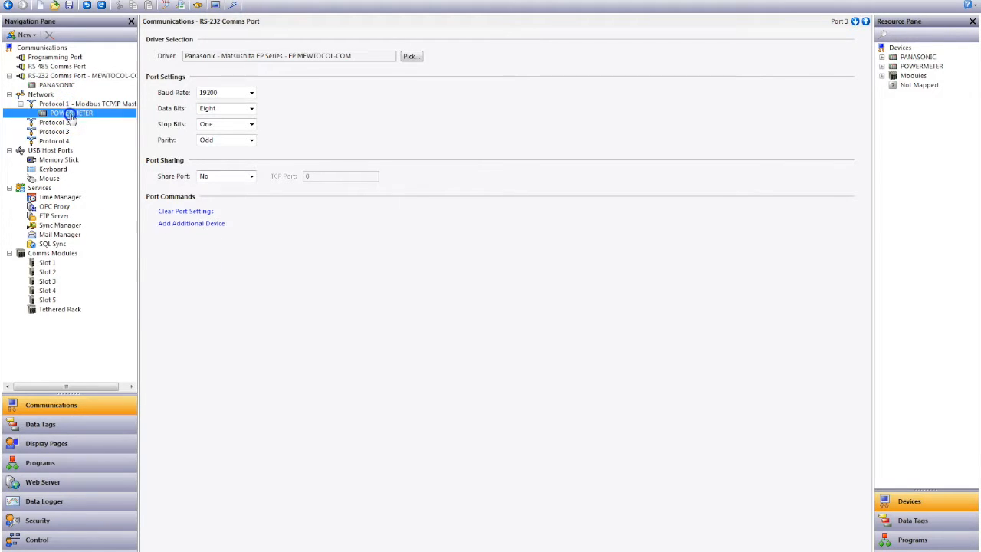
pyautogui.click(41, 95)
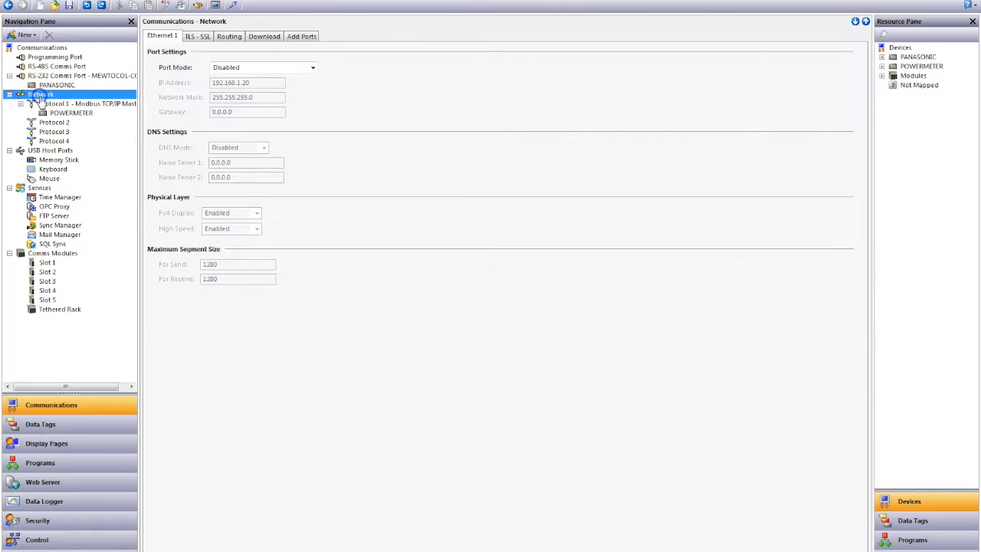
pyautogui.click(313, 69)
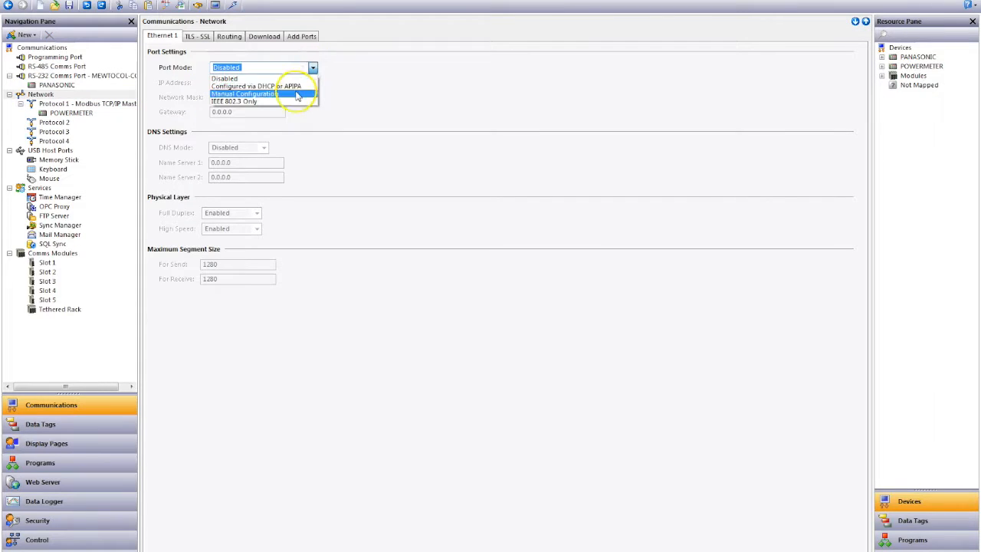
pyautogui.click(291, 88)
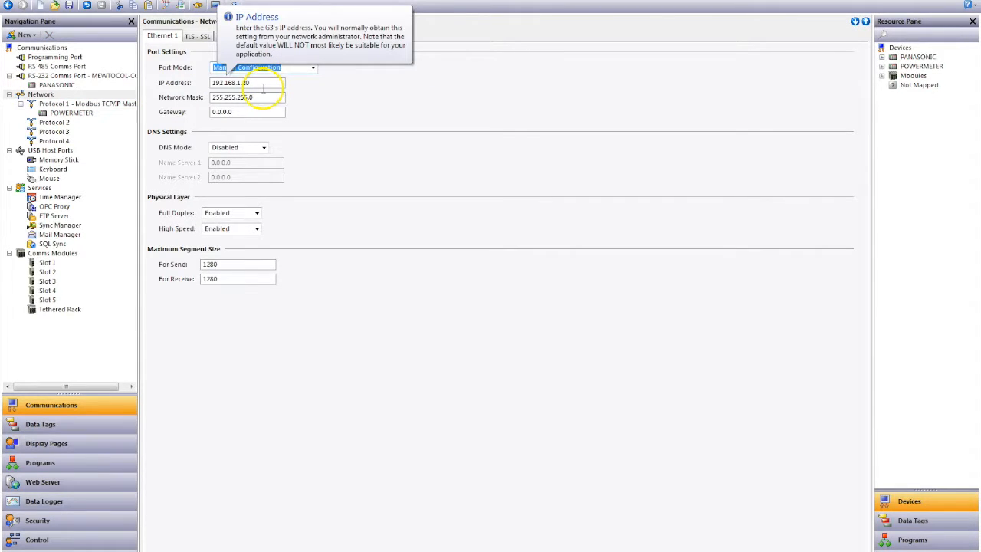
pyautogui.click(262, 86)
pyautogui.click(251, 111)
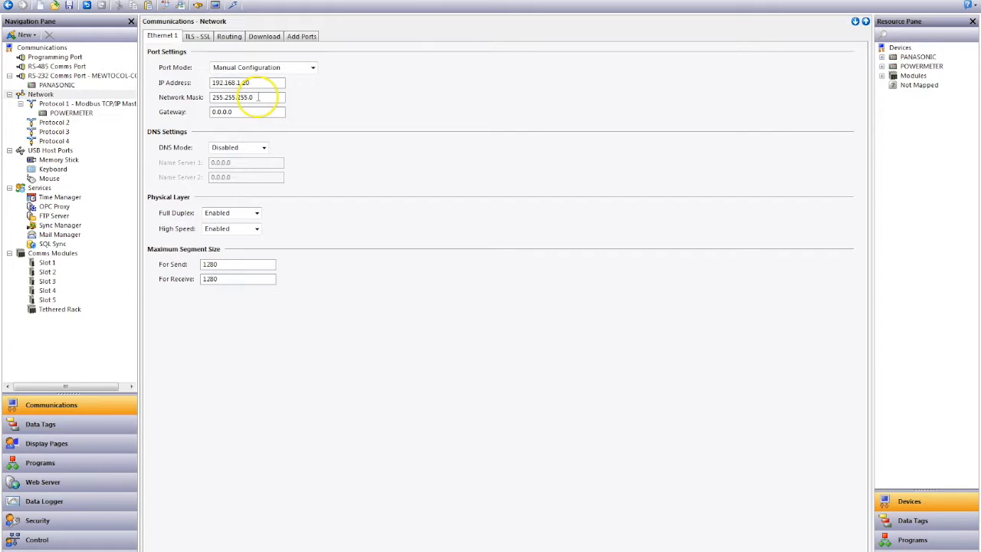
pyautogui.click(257, 83)
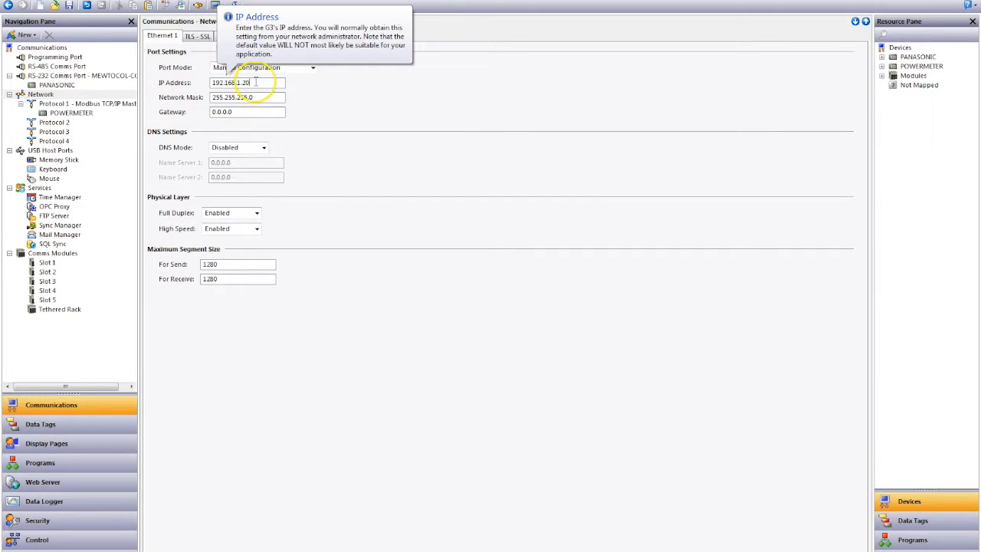
pyautogui.moveTo(261, 83); pyautogui.dragTo(205, 83)
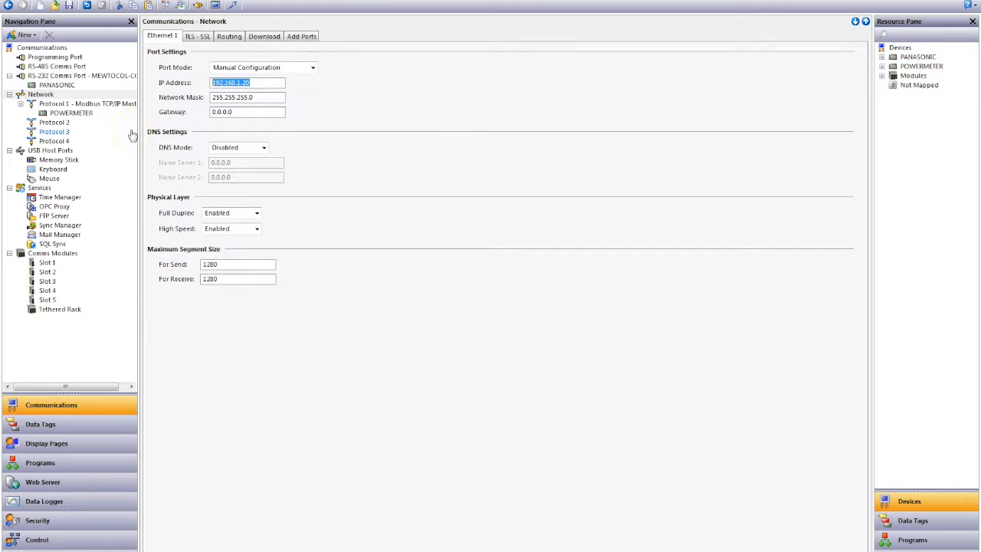
# In the Mail Manager contact list, enter the first contact's name and addresses and name the second contact Maintenance.
pyautogui.click(60, 235)
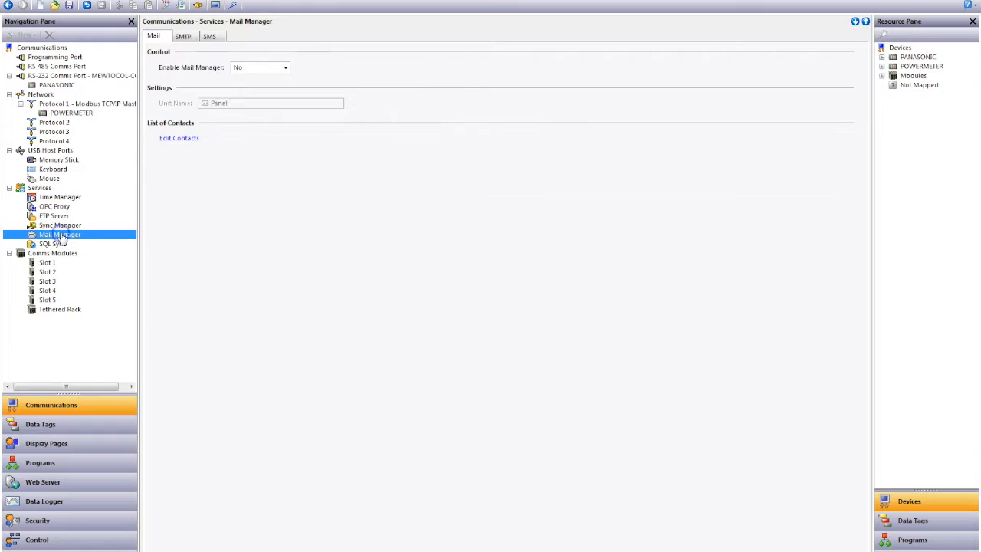
pyautogui.click(181, 138)
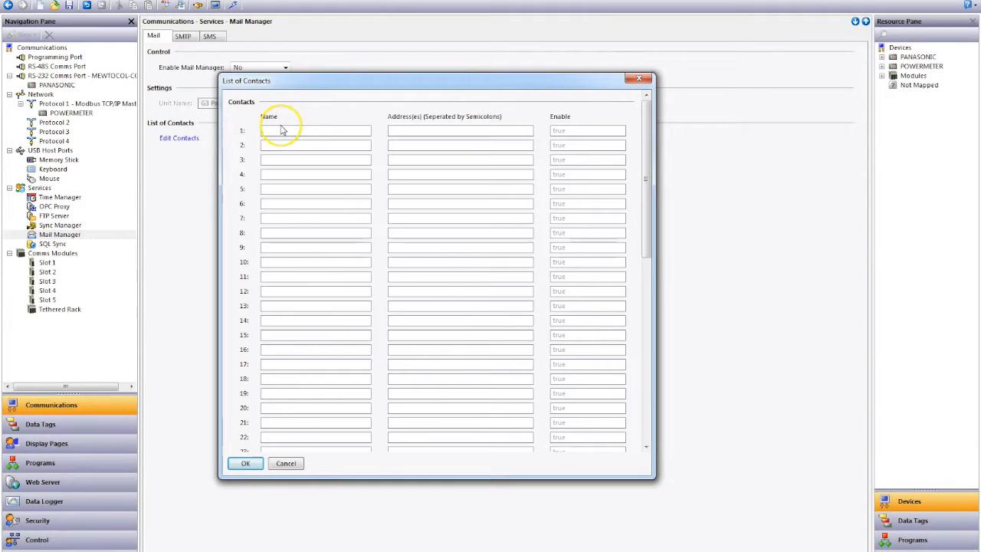
pyautogui.write('Rob')
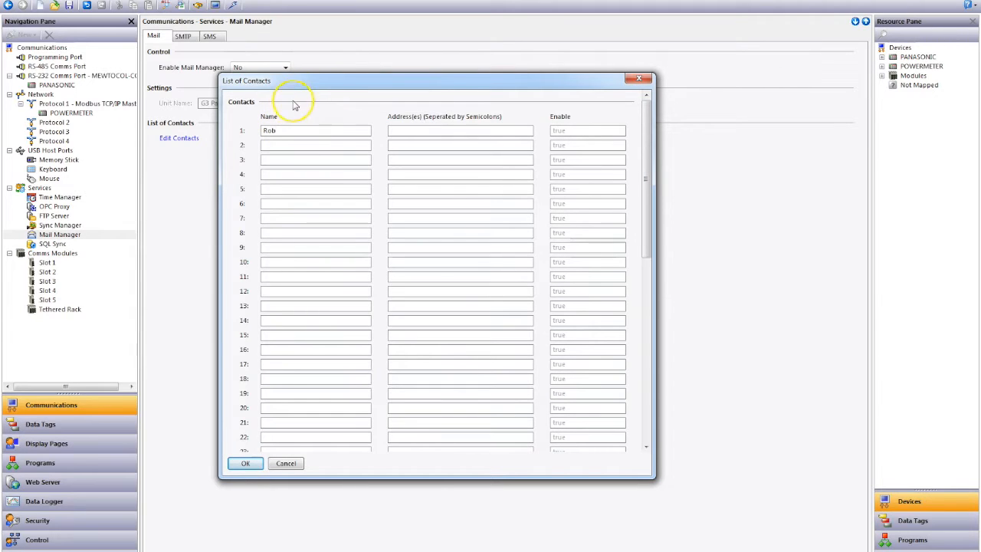
pyautogui.click(326, 144)
pyautogui.write('Mai')
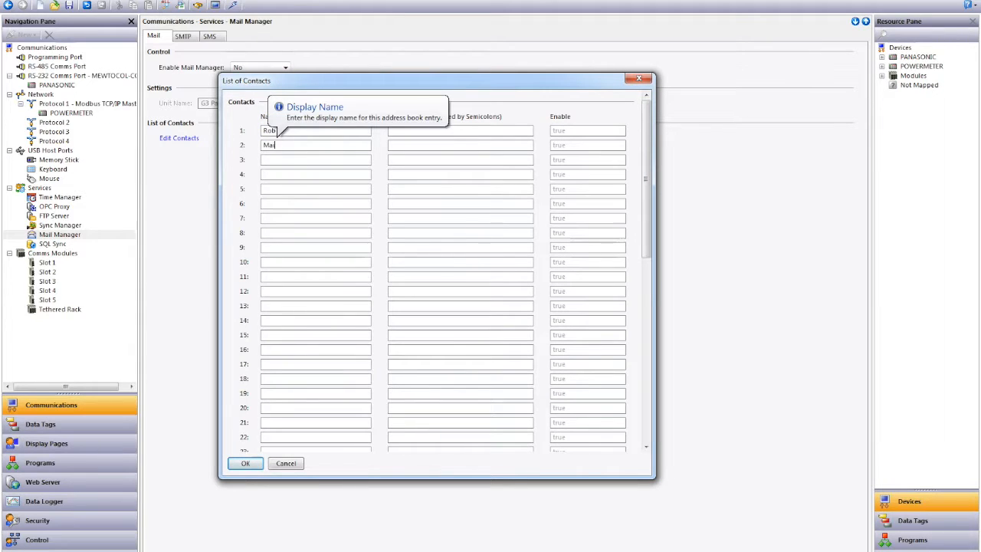
pyautogui.write('nteance')
pyautogui.press('BackSpace')
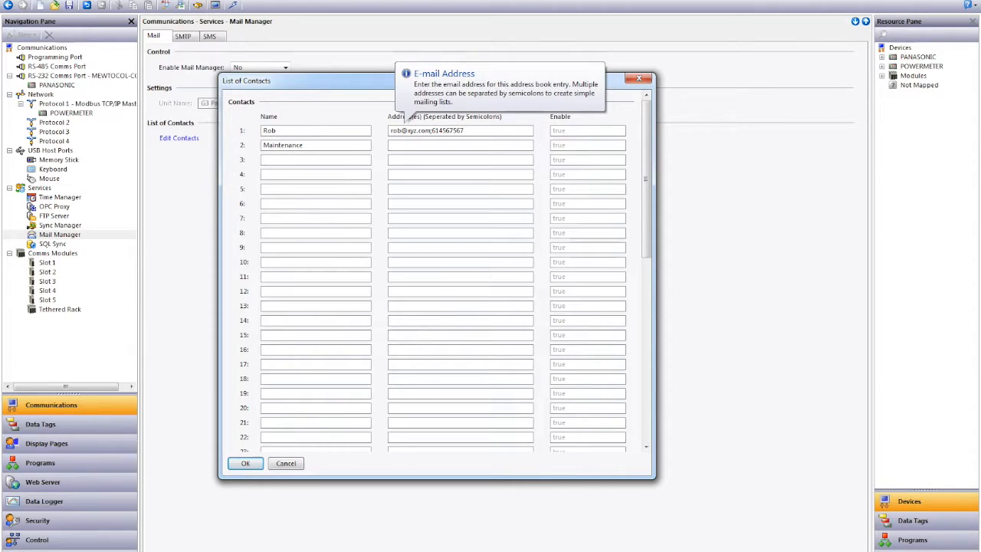
# Enter the Maintenance contact's e-mail address and save the contact list.
pyautogui.click(415, 145)
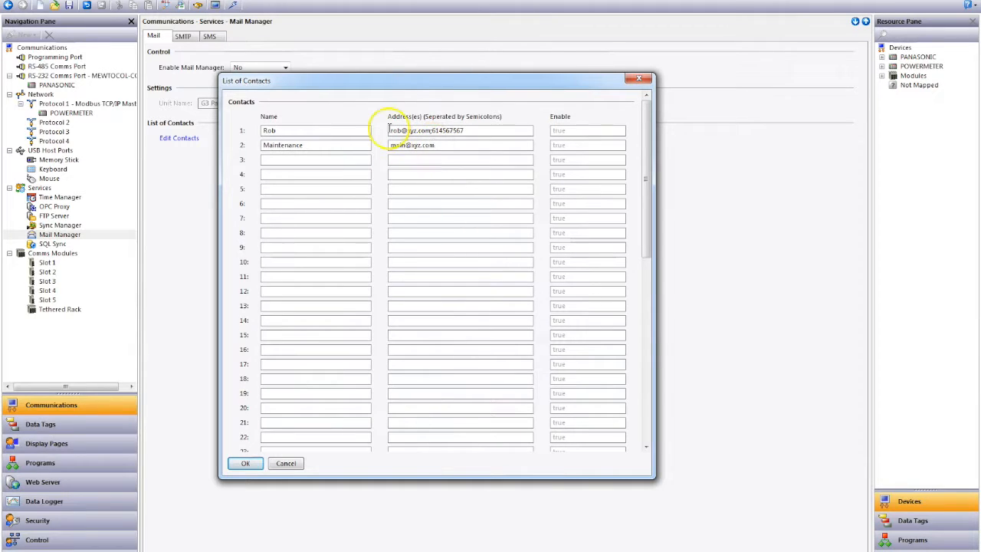
pyautogui.click(428, 131)
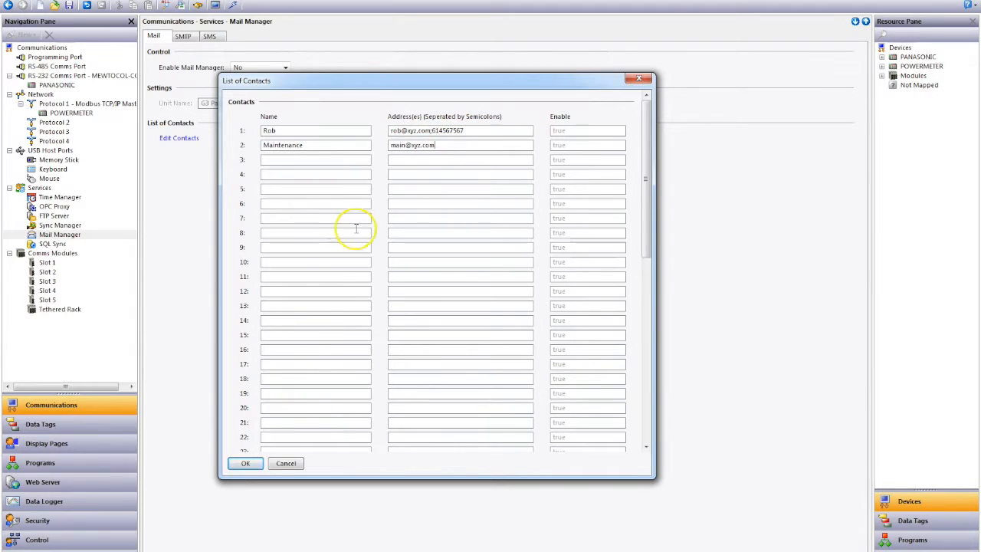
pyautogui.click(246, 464)
# Enable the Mail Manager and set its unit name to Pump Station.
pyautogui.click(285, 69)
pyautogui.click(264, 82)
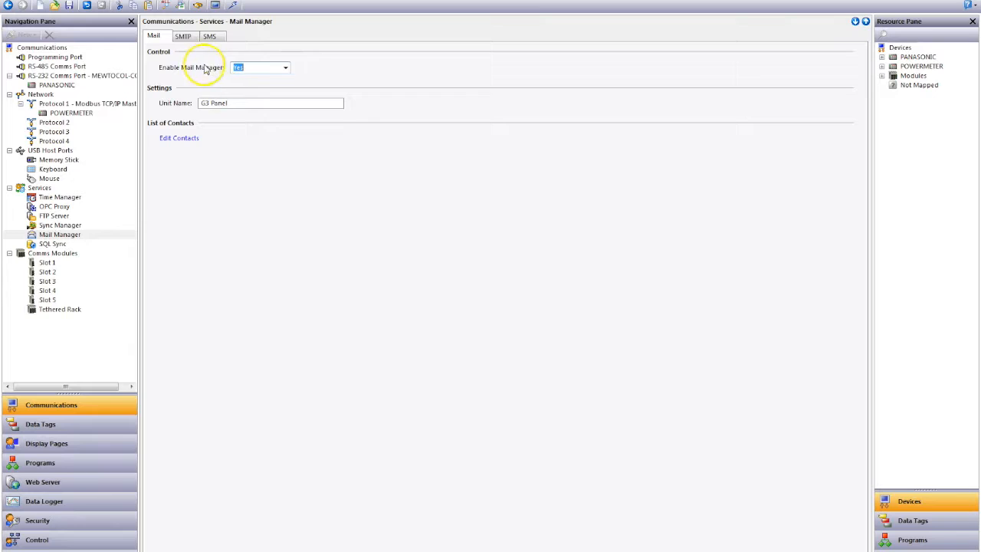
pyautogui.moveTo(236, 103); pyautogui.dragTo(157, 103)
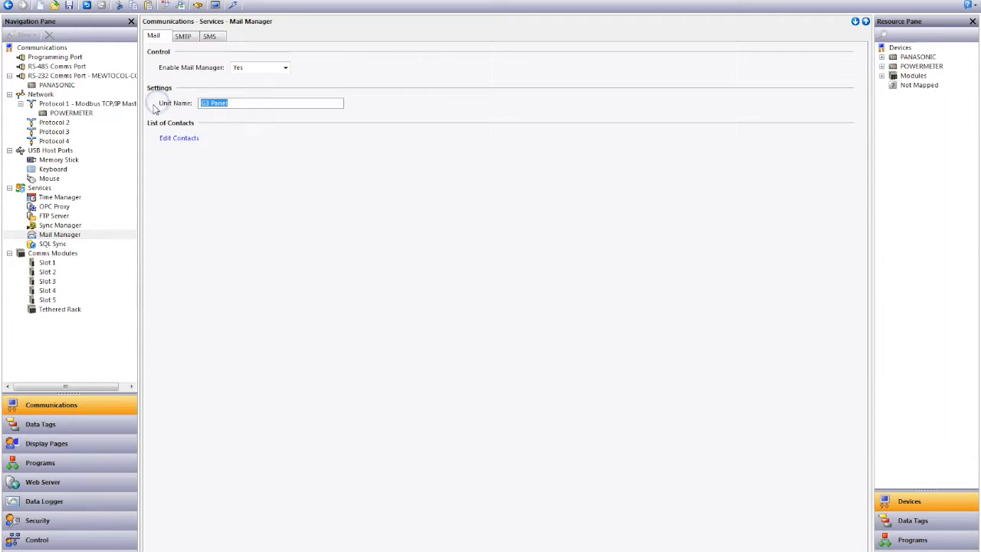
pyautogui.write('Pump Station')
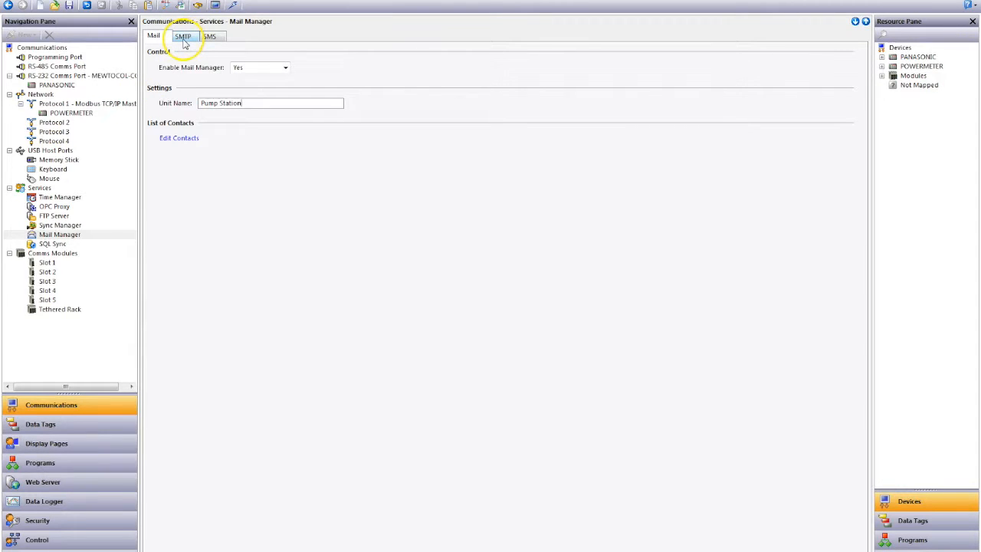
# Enable the Mail Manager's SMTP transport and set its fixed server IP address to 123.123.123.123.
pyautogui.click(184, 40)
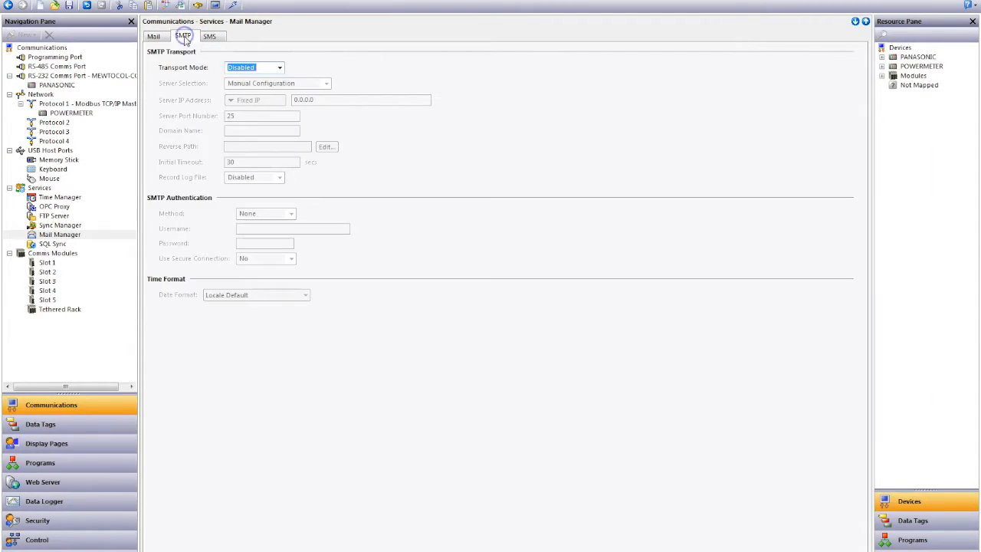
pyautogui.click(279, 67)
pyautogui.click(275, 85)
pyautogui.click(276, 100)
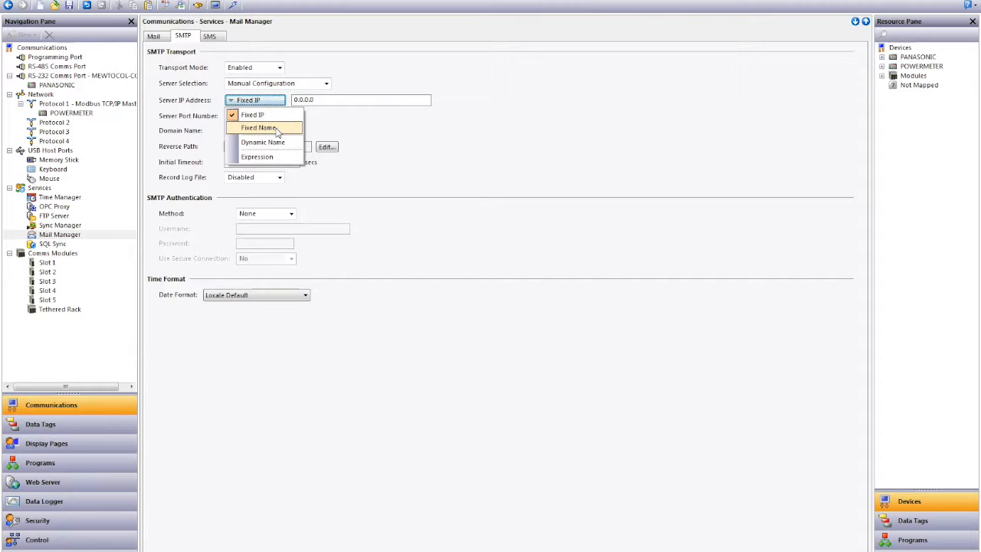
pyautogui.click(315, 99)
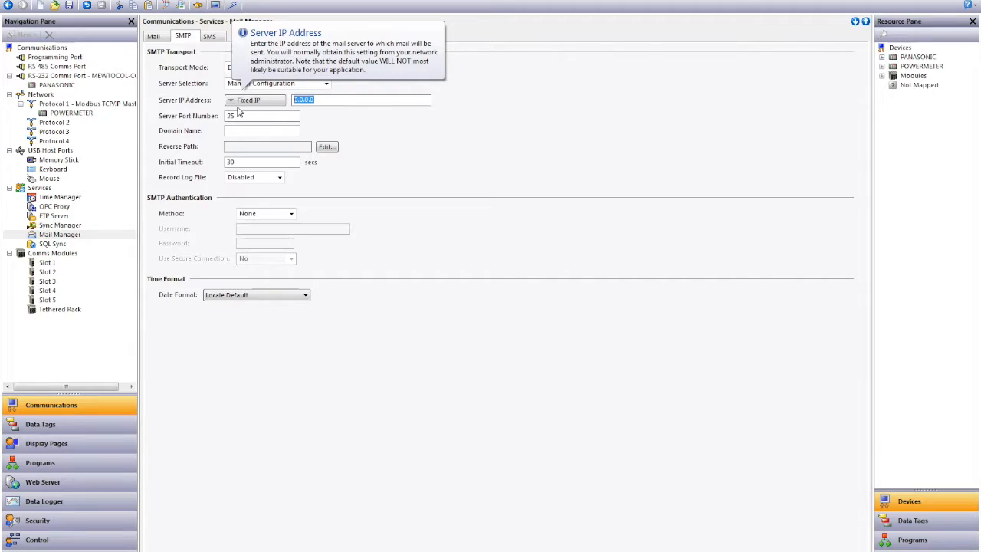
pyautogui.write('12')
# Set the SMTP reverse path to the display name Pump Station and enter the sender's e-mail address.
pyautogui.click(248, 130)
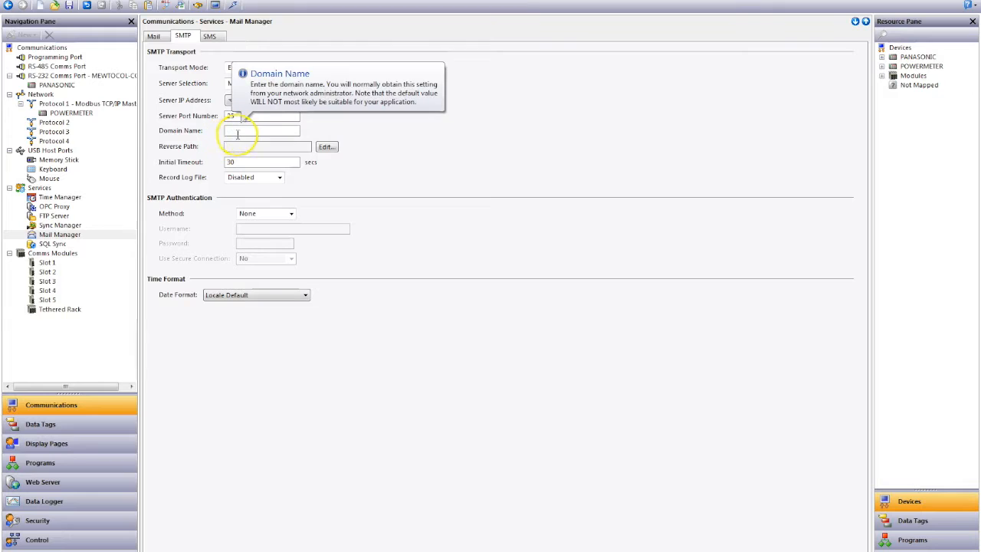
pyautogui.click(326, 146)
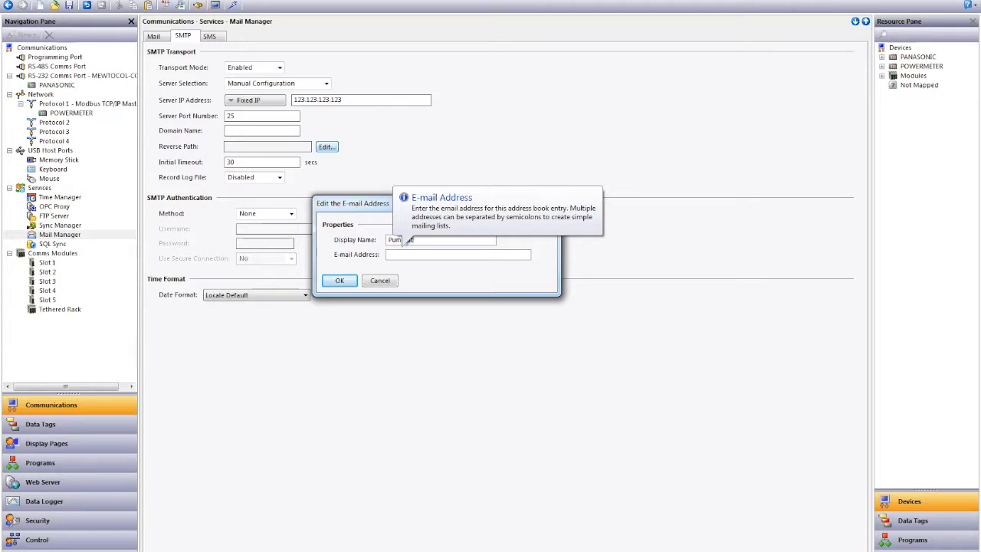
pyautogui.click(471, 254)
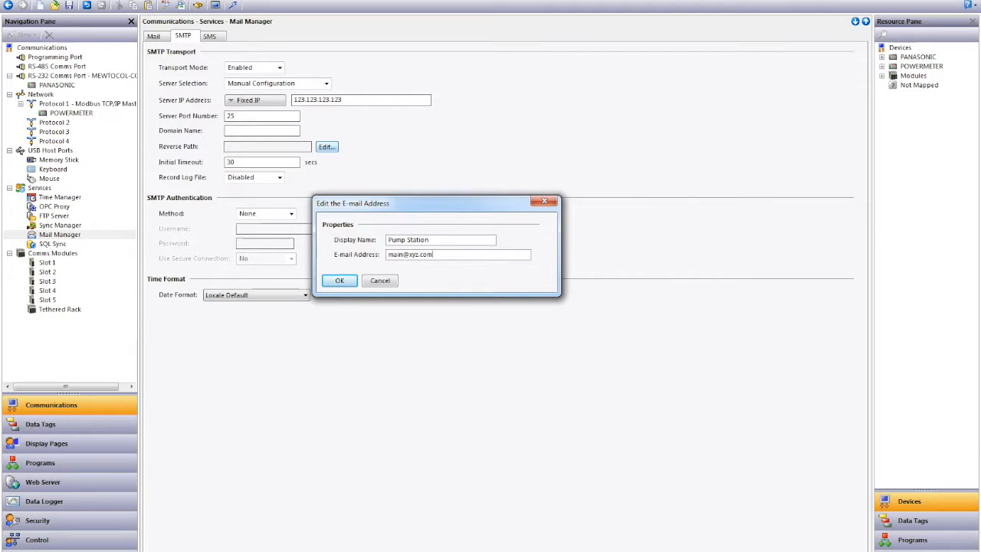
pyautogui.click(335, 283)
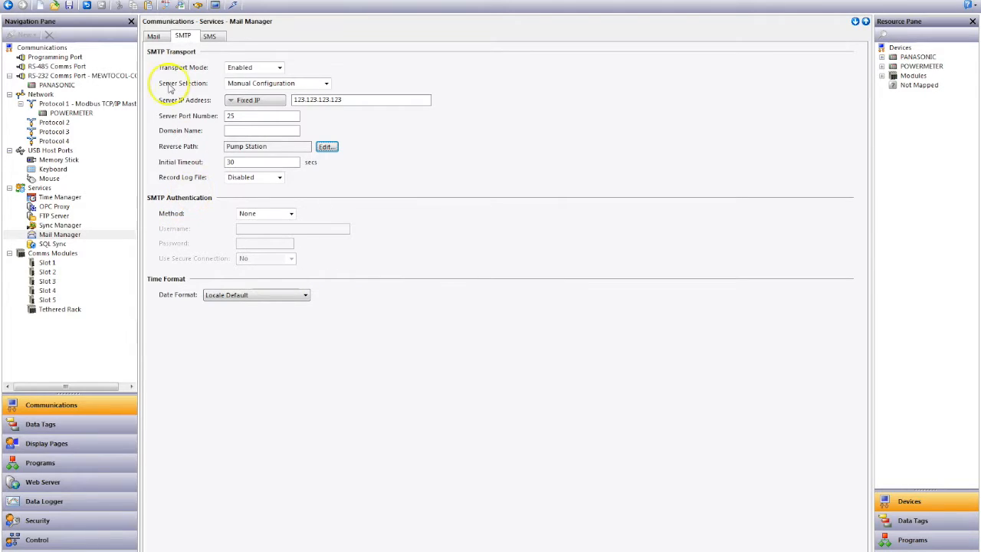
# Enable the Mail Manager's SMS transport and return to its general mail settings.
pyautogui.click(209, 37)
pyautogui.click(269, 67)
pyautogui.click(233, 75)
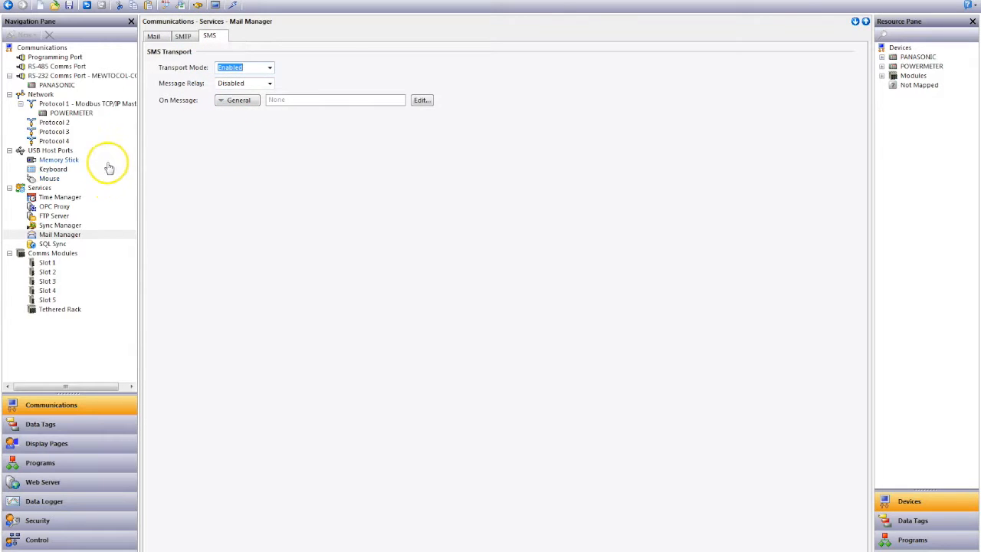
pyautogui.click(153, 36)
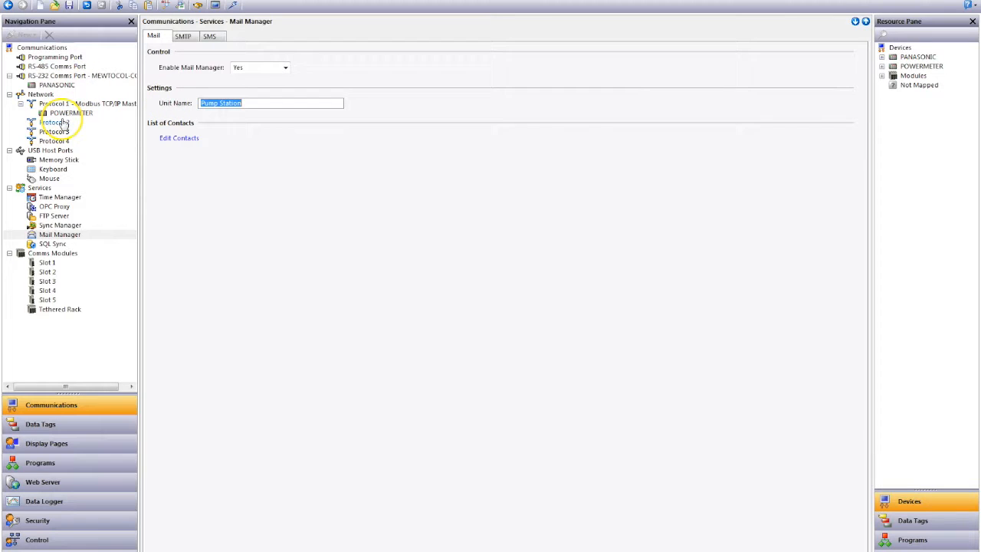
pyautogui.click(66, 235)
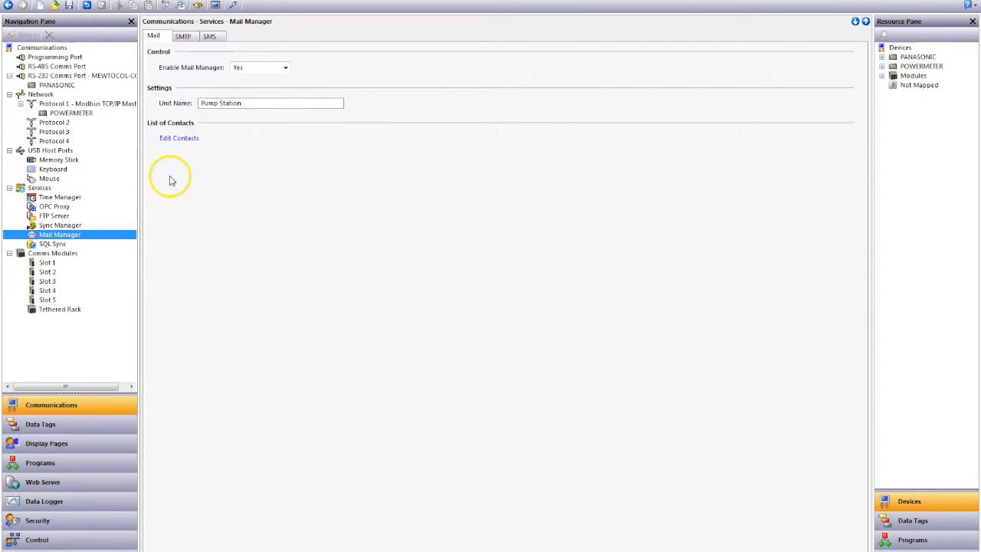
# Fit a Cell Modem Module in Slot 1 of the communications modules.
pyautogui.click(47, 263)
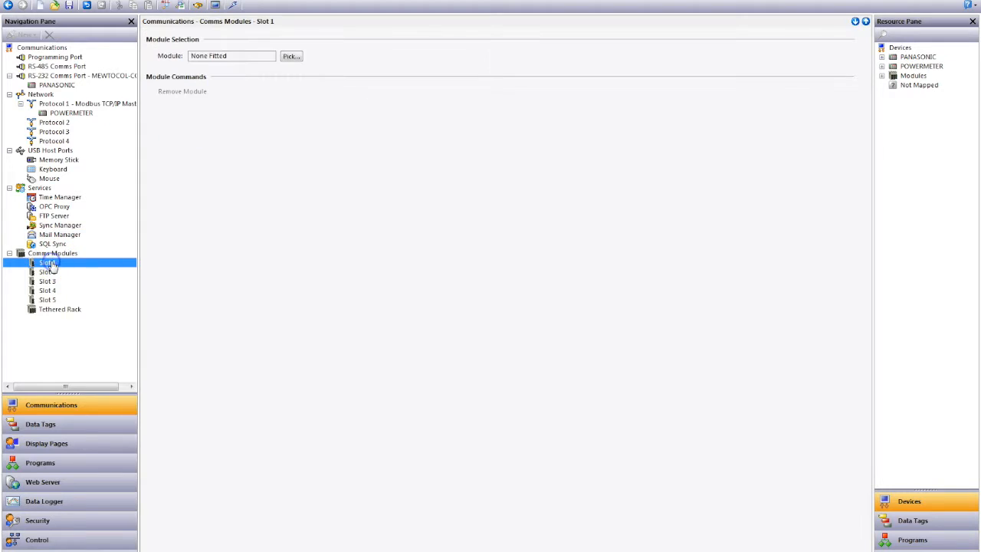
pyautogui.click(291, 56)
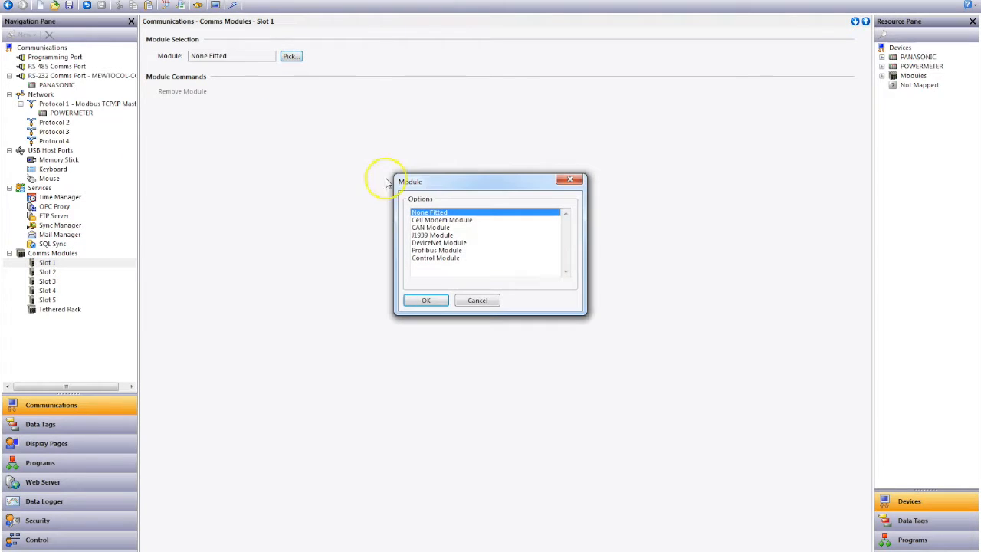
pyautogui.click(433, 220)
pyautogui.click(426, 301)
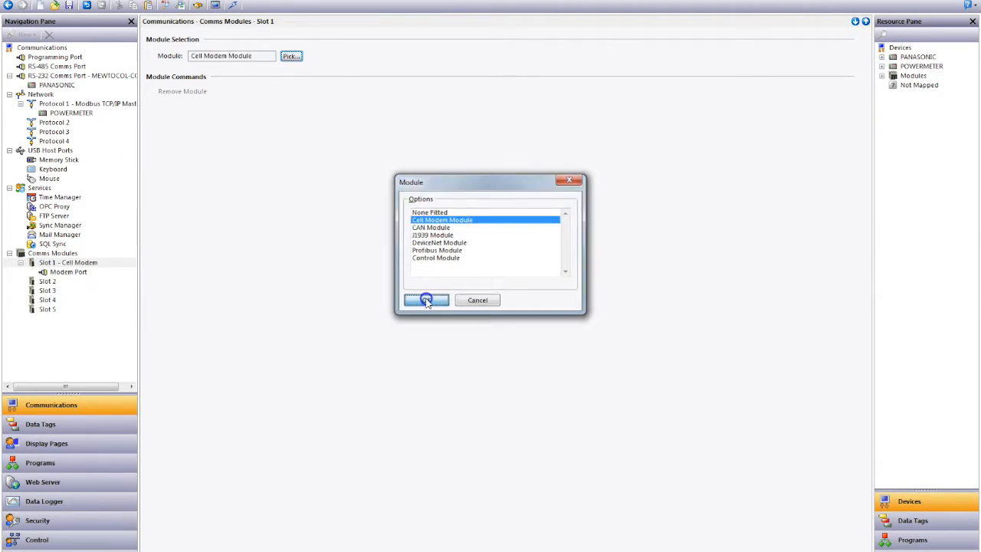
# Assign the PPP and Modem Client driver to Slot 1's modem port and review the available Location frequency bands.
pyautogui.click(80, 273)
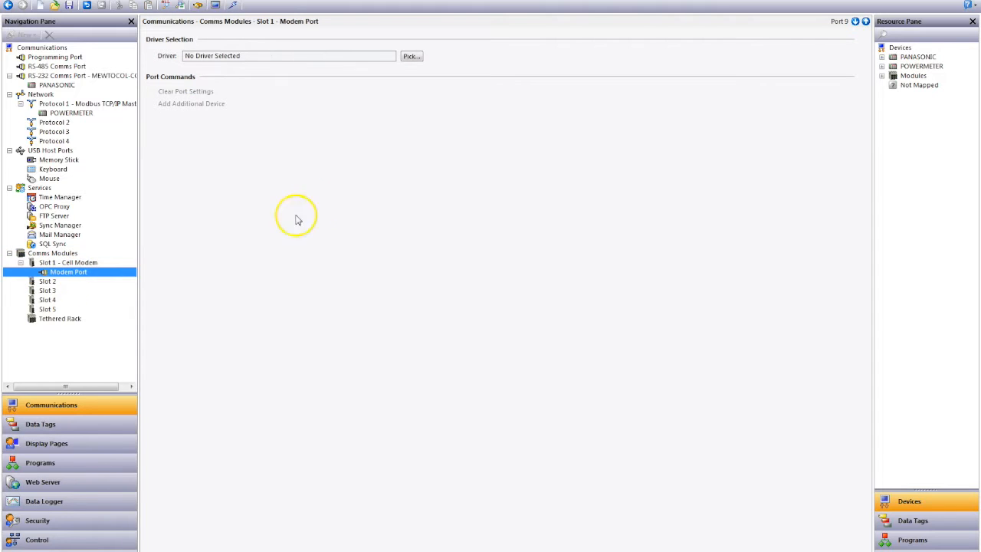
pyautogui.click(410, 56)
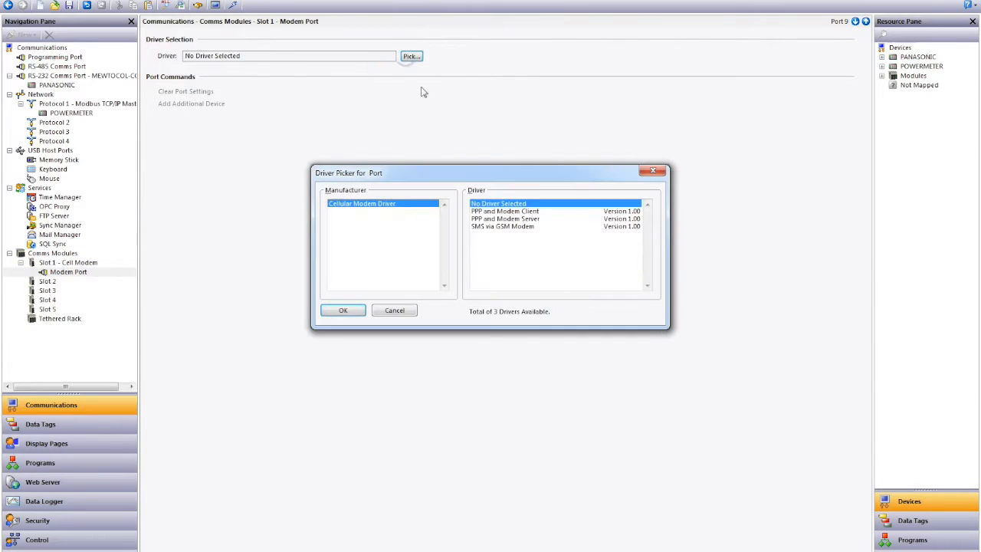
pyautogui.click(506, 211)
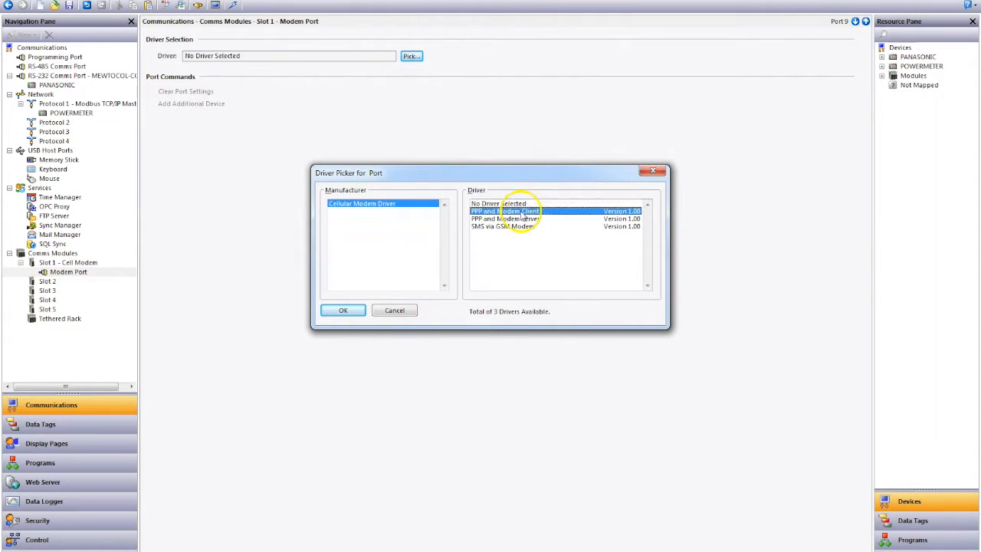
pyautogui.click(338, 311)
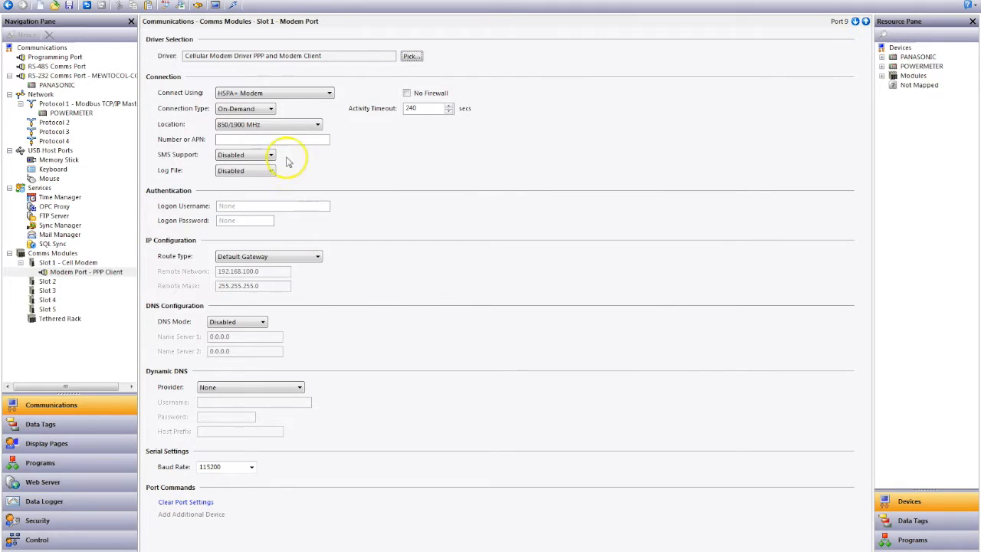
pyautogui.click(267, 127)
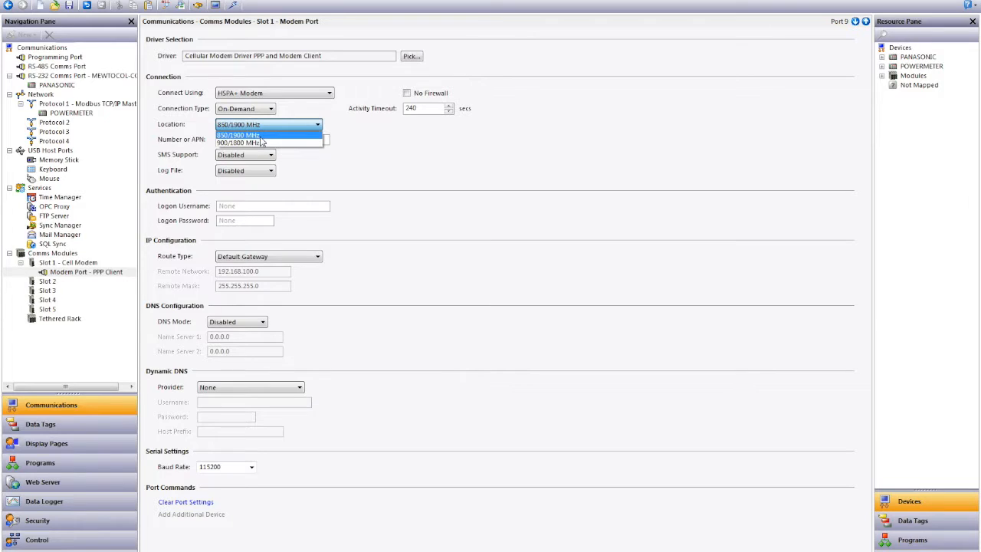
pyautogui.click(377, 154)
pyautogui.moveTo(275, 128)
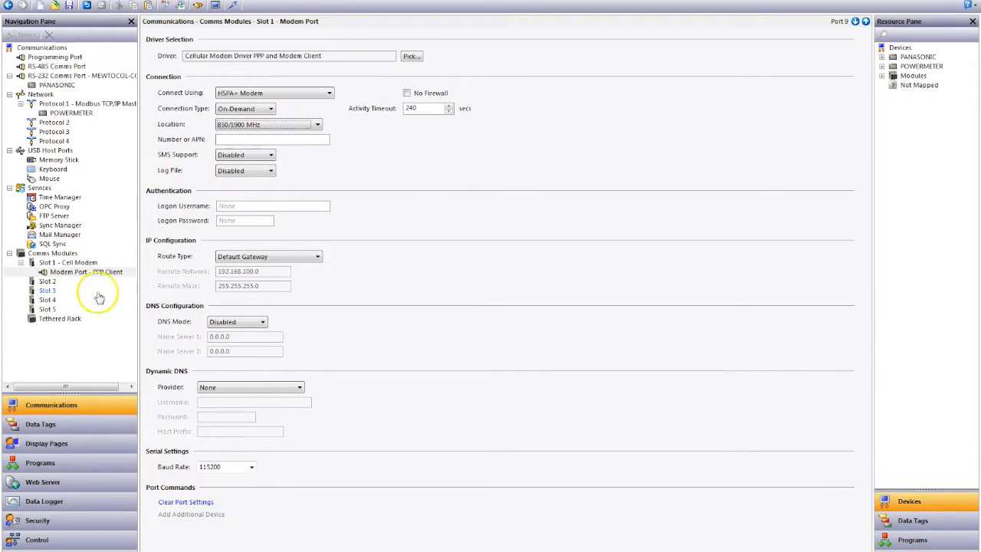
# Create a numeric tag and a flag tag in the project's data tags.
pyautogui.click(46, 429)
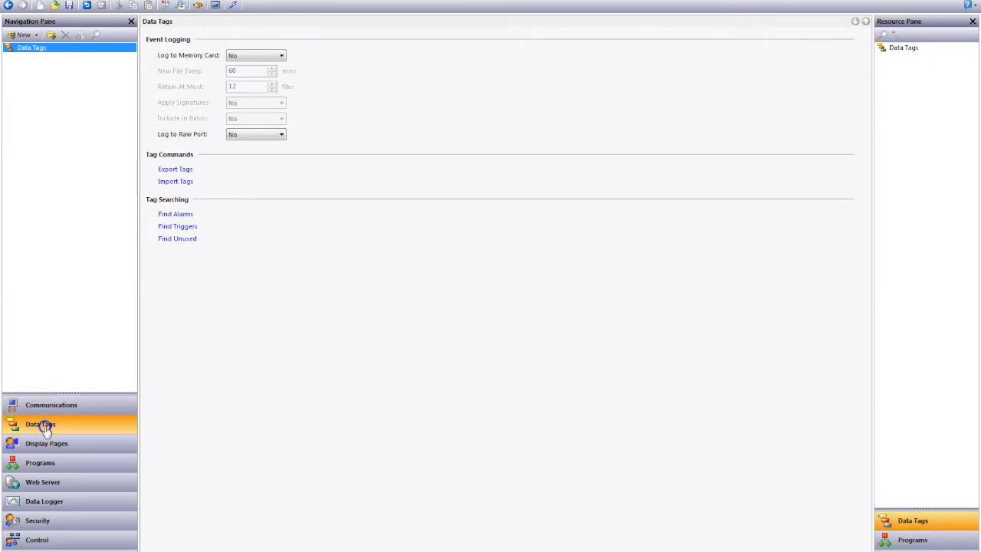
pyautogui.click(36, 35)
pyautogui.click(39, 51)
pyautogui.click(35, 35)
pyautogui.click(36, 62)
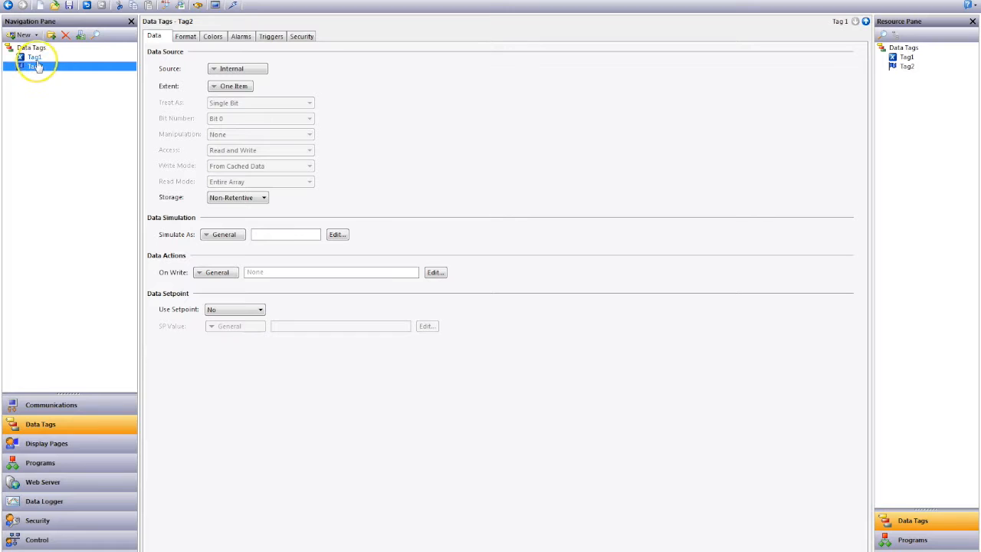
# Map Tag1's source to the POWERMETER device's holding register 400001 as Word as Word.
pyautogui.click(32, 58)
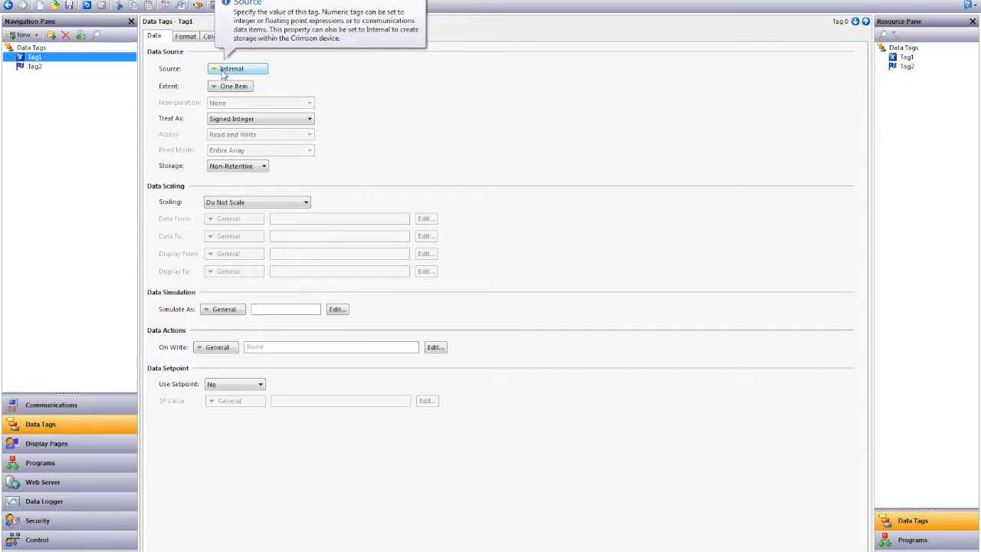
pyautogui.click(238, 70)
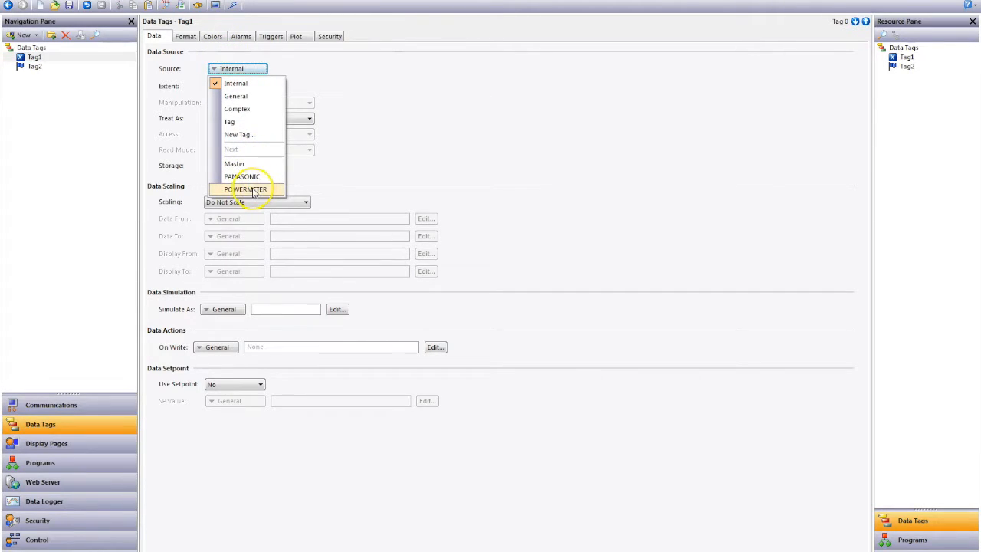
pyautogui.click(246, 190)
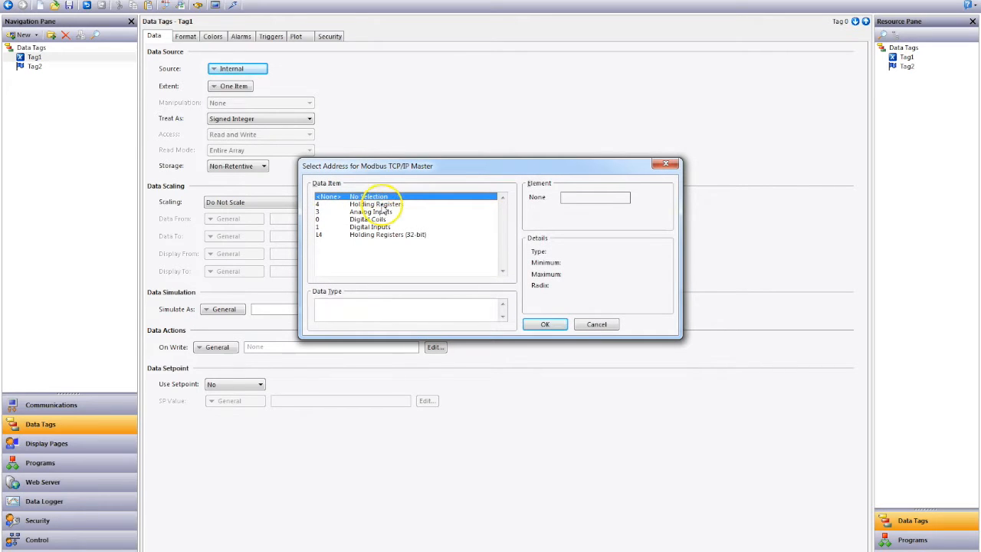
pyautogui.click(380, 205)
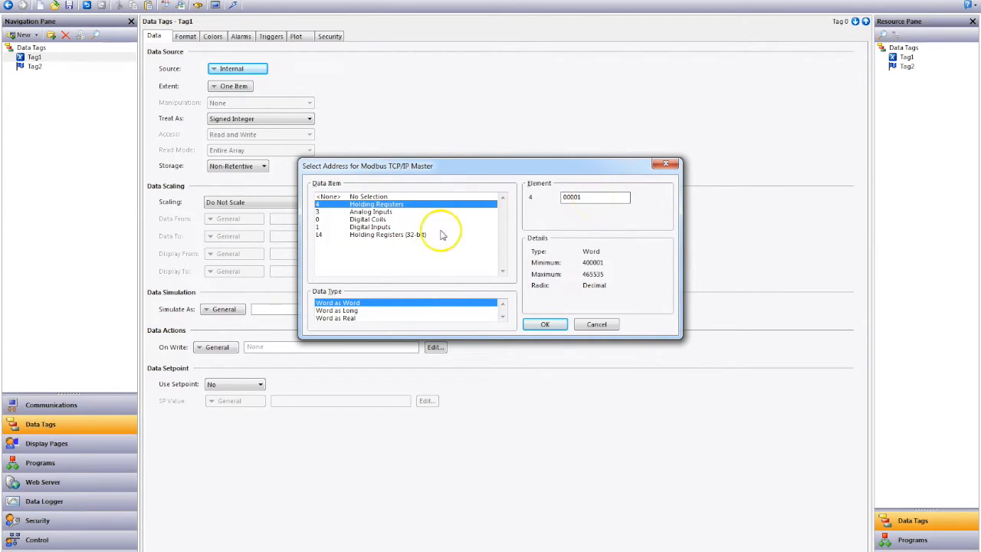
pyautogui.click(545, 324)
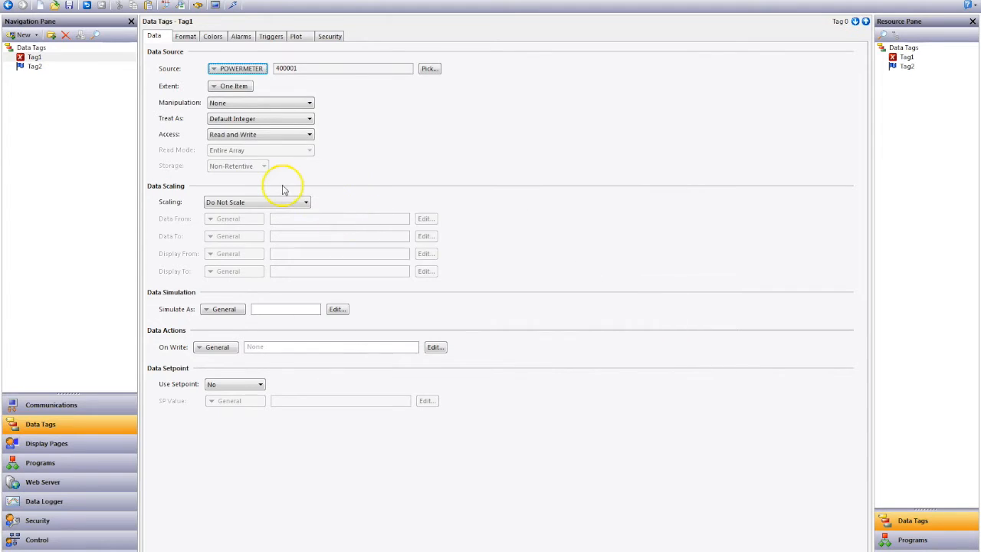
# Map Tag2's source to the PANASONIC device's external input relay X0000.
pyautogui.click(33, 66)
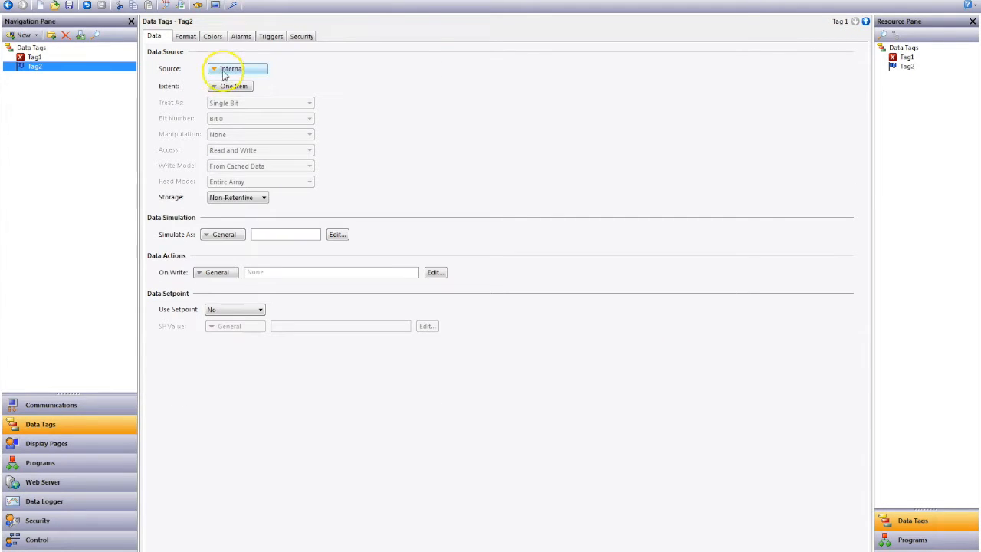
pyautogui.click(224, 73)
pyautogui.click(234, 189)
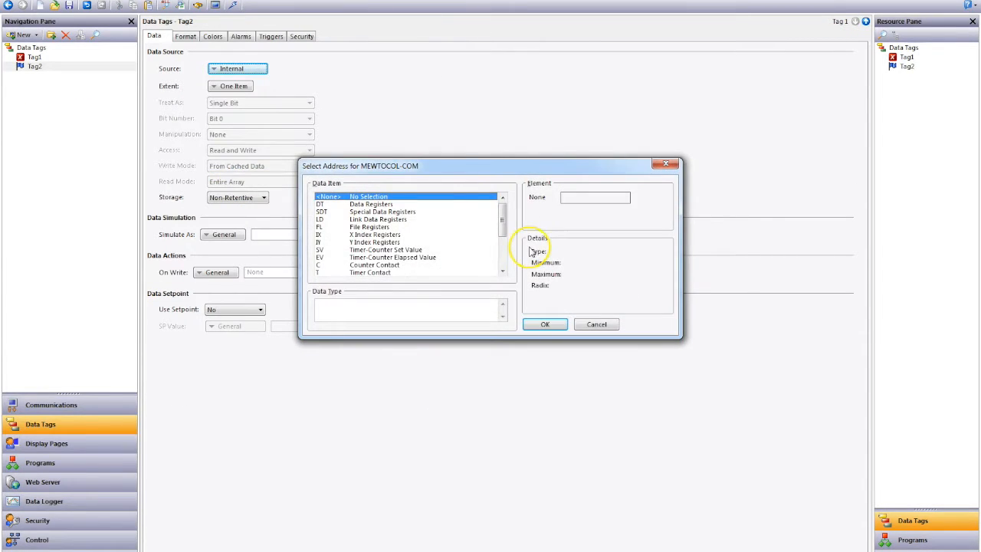
pyautogui.moveTo(501, 222); pyautogui.dragTo(503, 242)
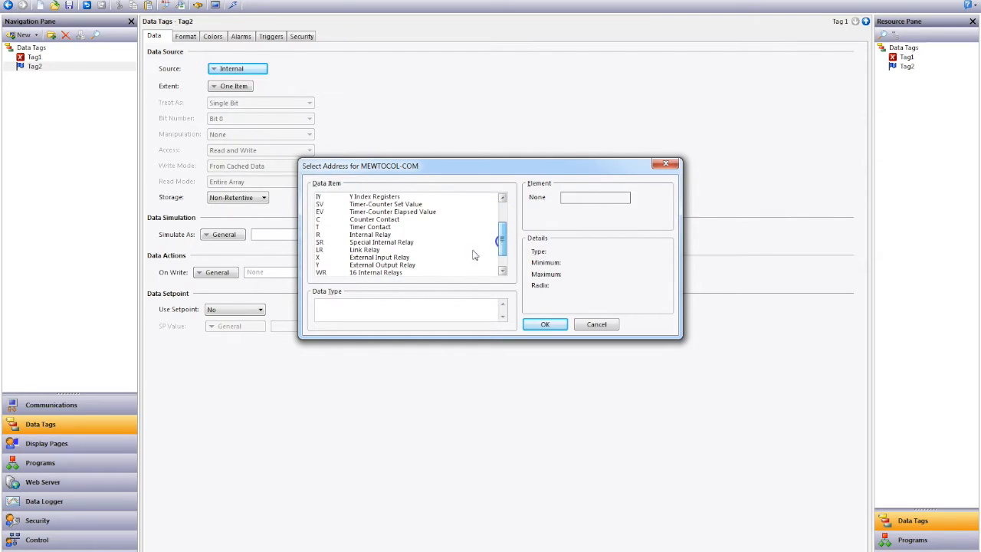
pyautogui.click(380, 258)
pyautogui.click(545, 325)
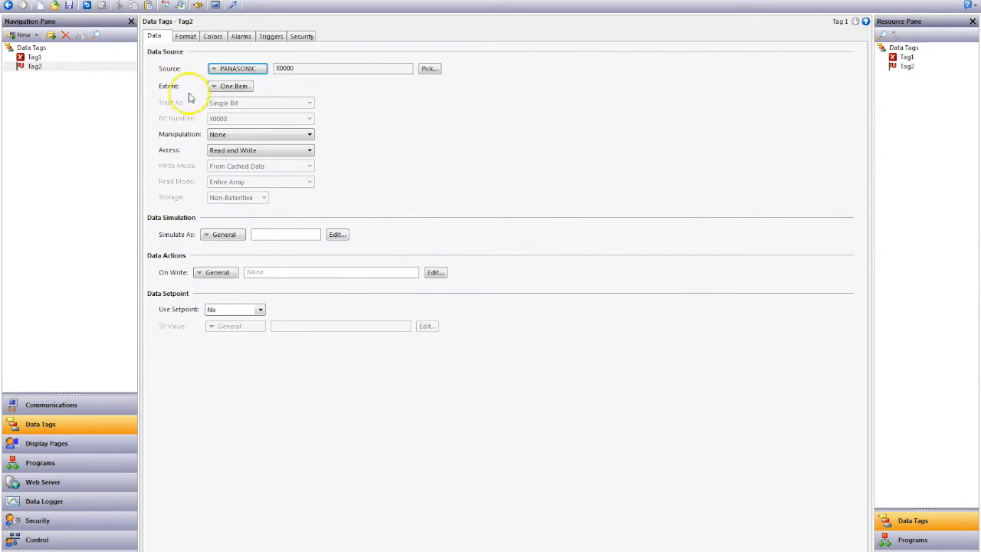
# Configure Tag1's Alarm 1 as an Absolute High event named Alarm High with a value of 95.
pyautogui.click(45, 59)
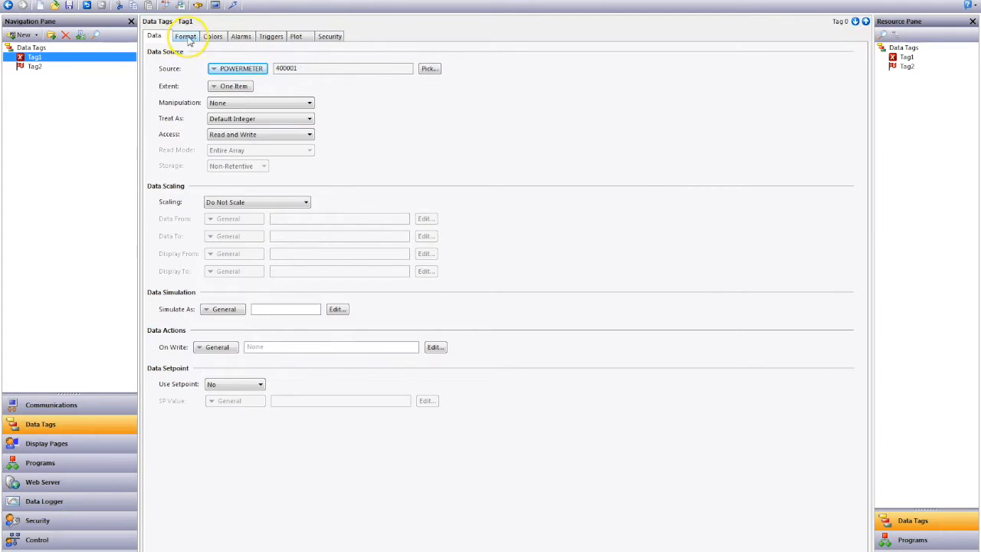
pyautogui.click(242, 37)
pyautogui.click(302, 68)
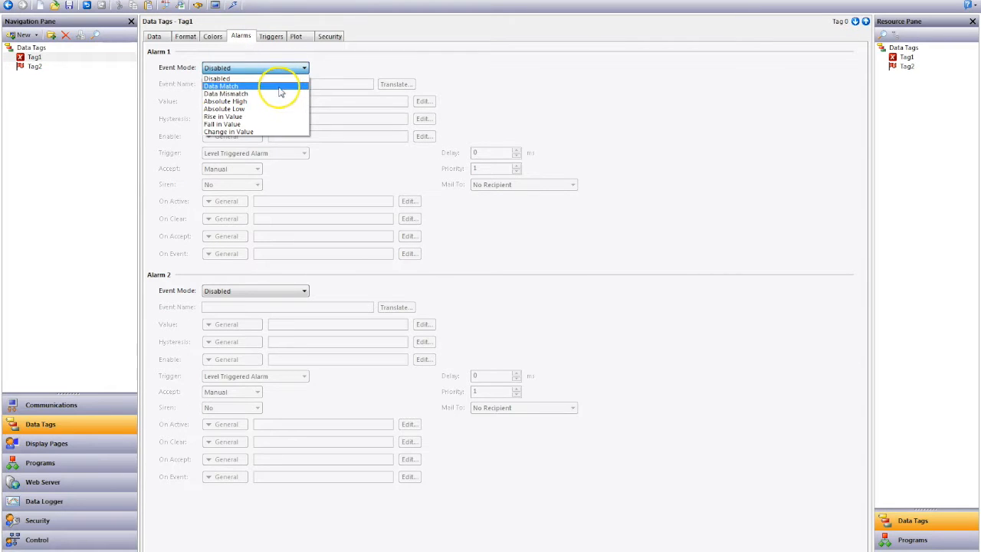
pyautogui.click(281, 101)
pyautogui.click(264, 85)
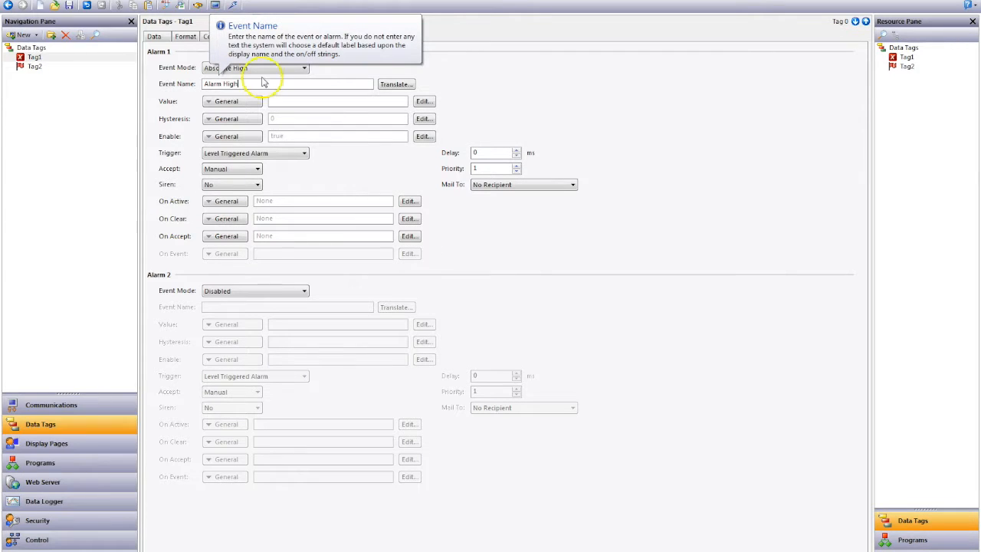
pyautogui.click(301, 102)
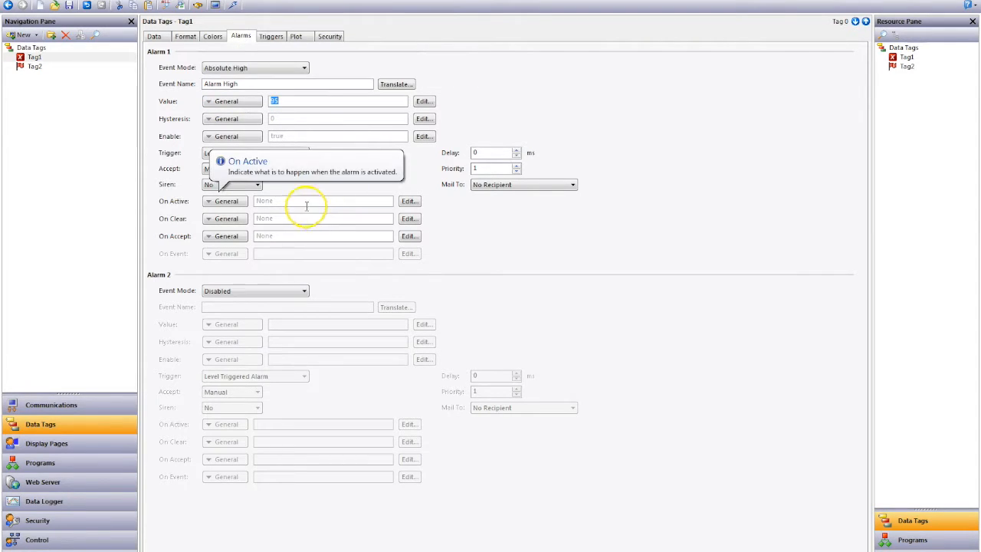
# Set the Accept mode of Tag1's Alarm 1 to Automatic.
pyautogui.click(244, 171)
pyautogui.click(235, 170)
pyautogui.click(238, 188)
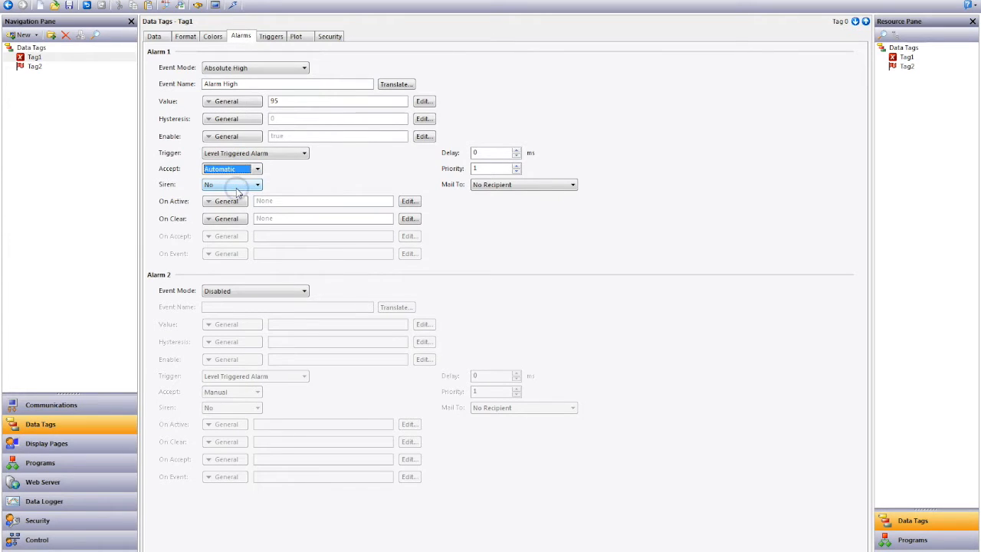
pyautogui.click(284, 169)
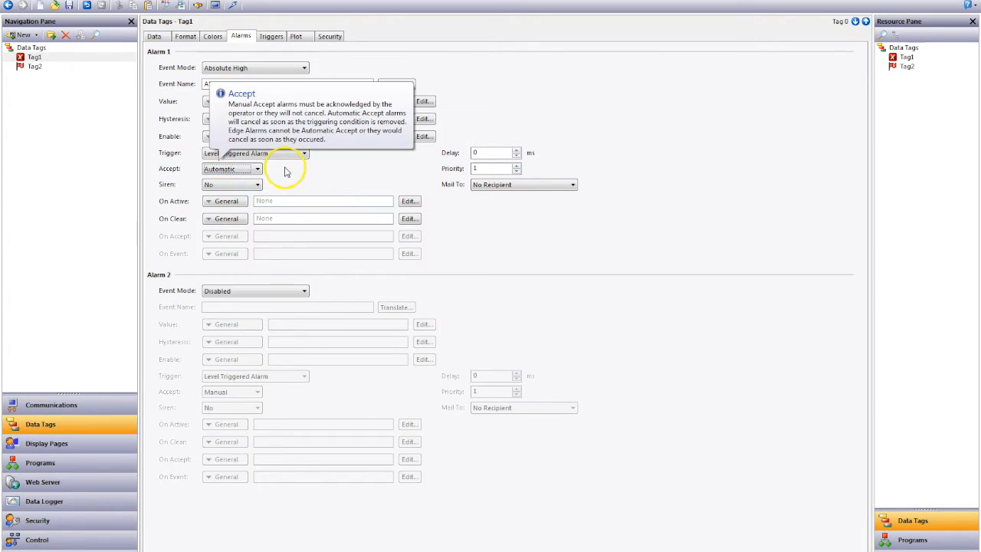
pyautogui.click(281, 170)
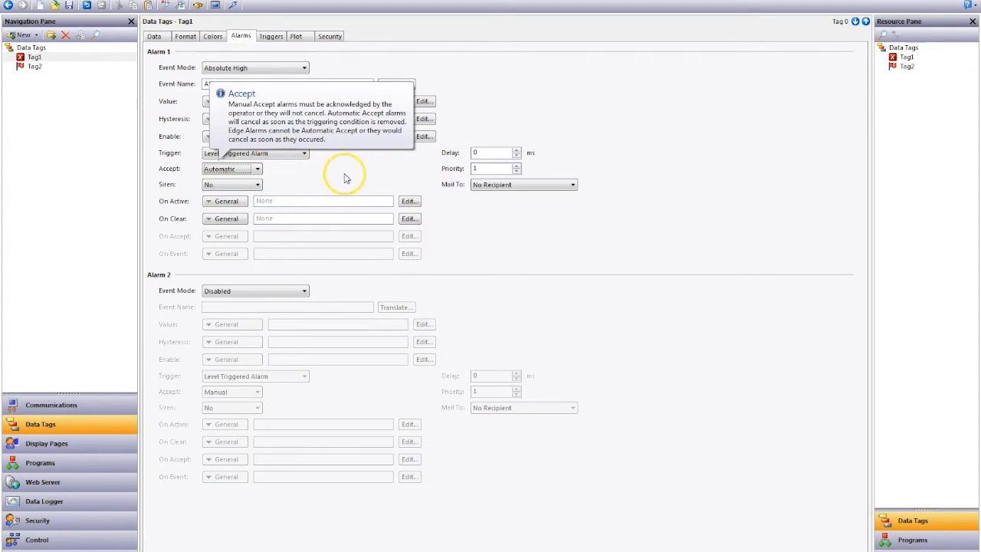
pyautogui.click(228, 171)
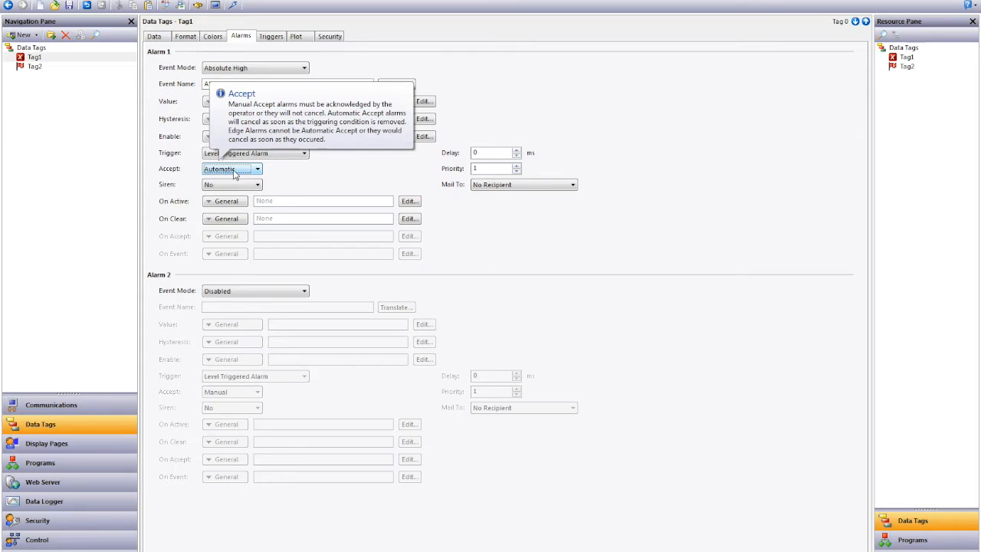
# Set the Mail To recipient of Tag1's Alarm 1 to the individual contact listed before Maintenance.
pyautogui.click(489, 185)
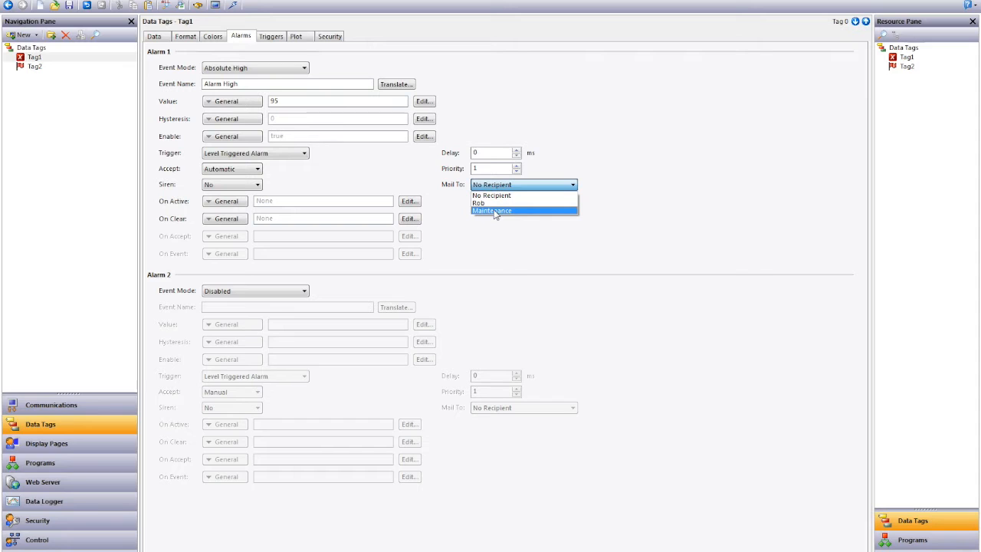
pyautogui.click(492, 209)
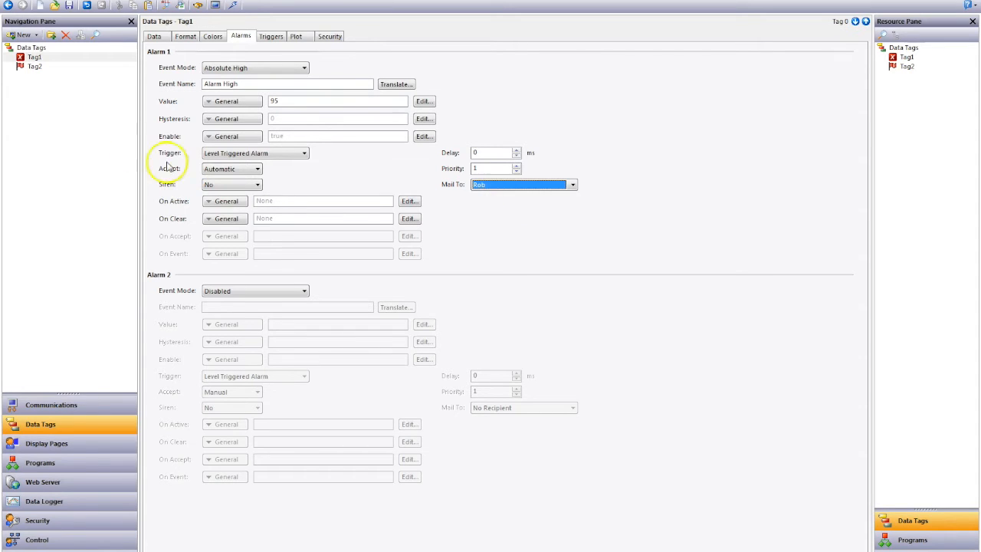
# Configure Tag2's Alarm 1 as an Active On event named Alm on pump 1.
pyautogui.click(31, 68)
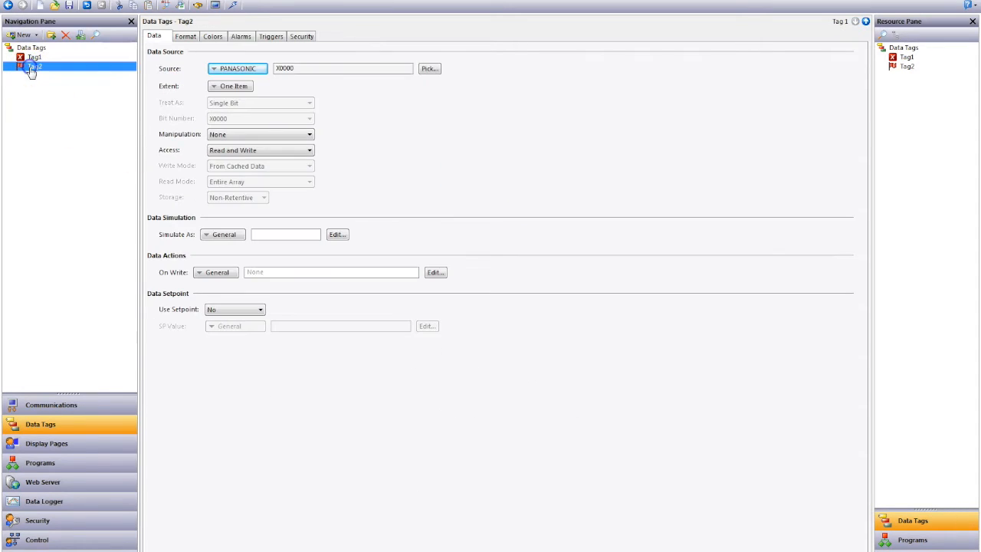
pyautogui.click(241, 36)
pyautogui.click(304, 68)
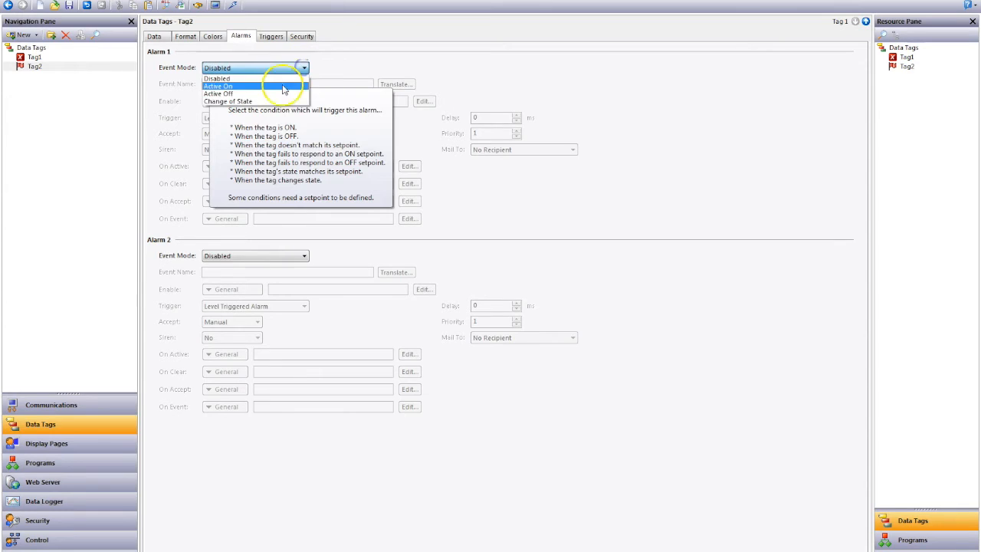
pyautogui.click(278, 86)
pyautogui.click(267, 86)
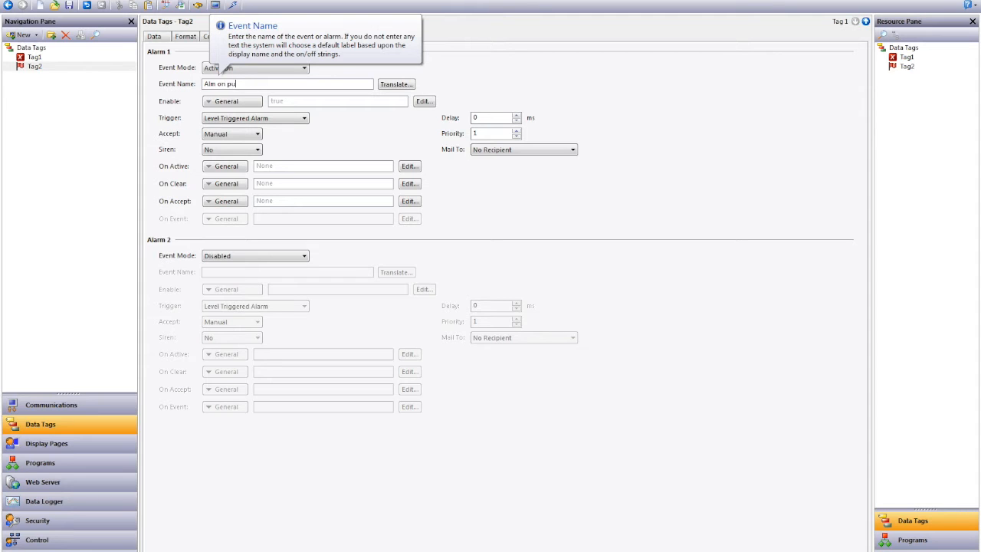
# Set Tag2's Alarm 1 to Automatic accept and mail its alerts to Maintenance.
pyautogui.click(227, 135)
pyautogui.click(219, 152)
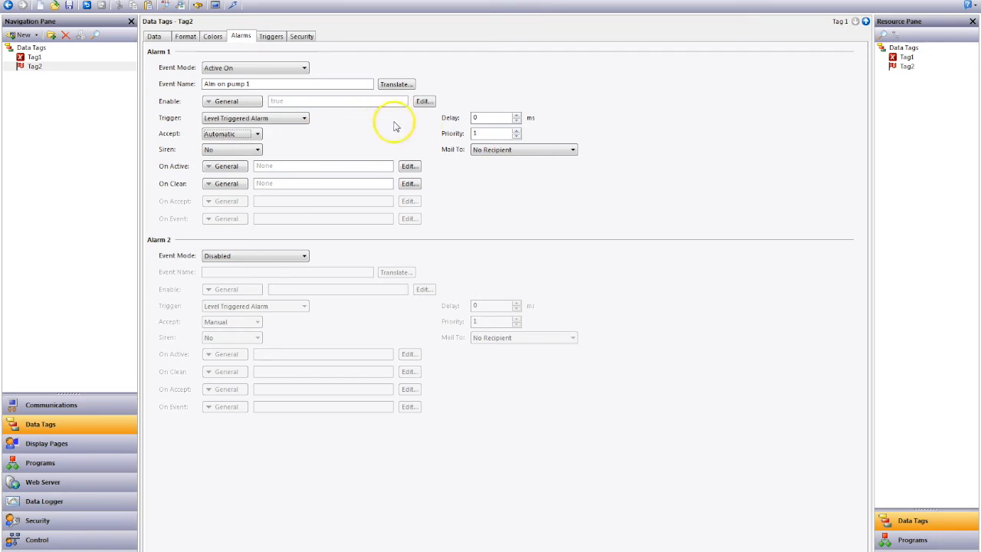
pyautogui.click(481, 151)
pyautogui.click(485, 176)
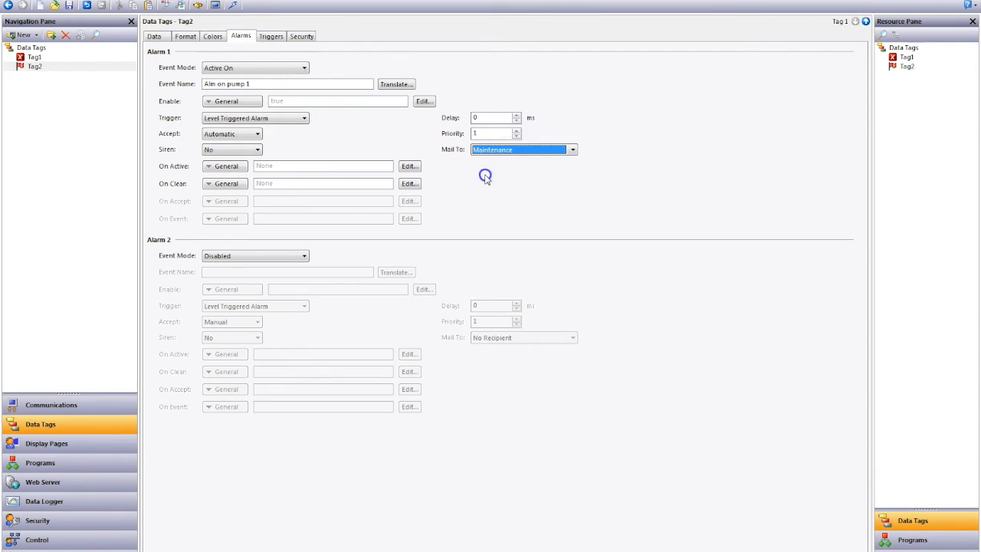